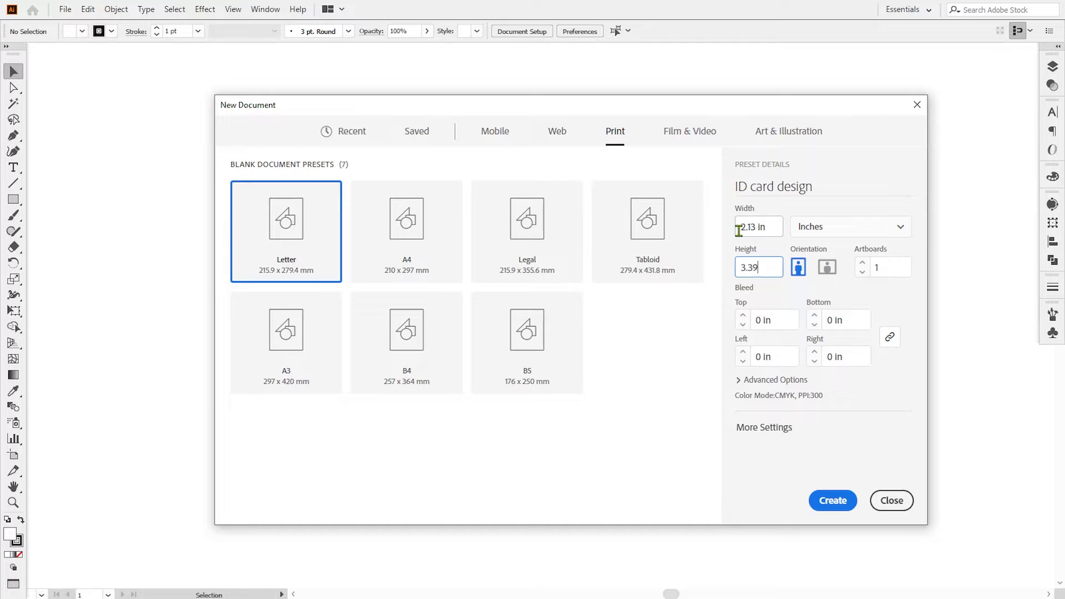
# Step: Create the ID card design document with 0.125 in bleed on all sides, two artboards and adjusted artboard spacing
pyautogui.click(758, 320)
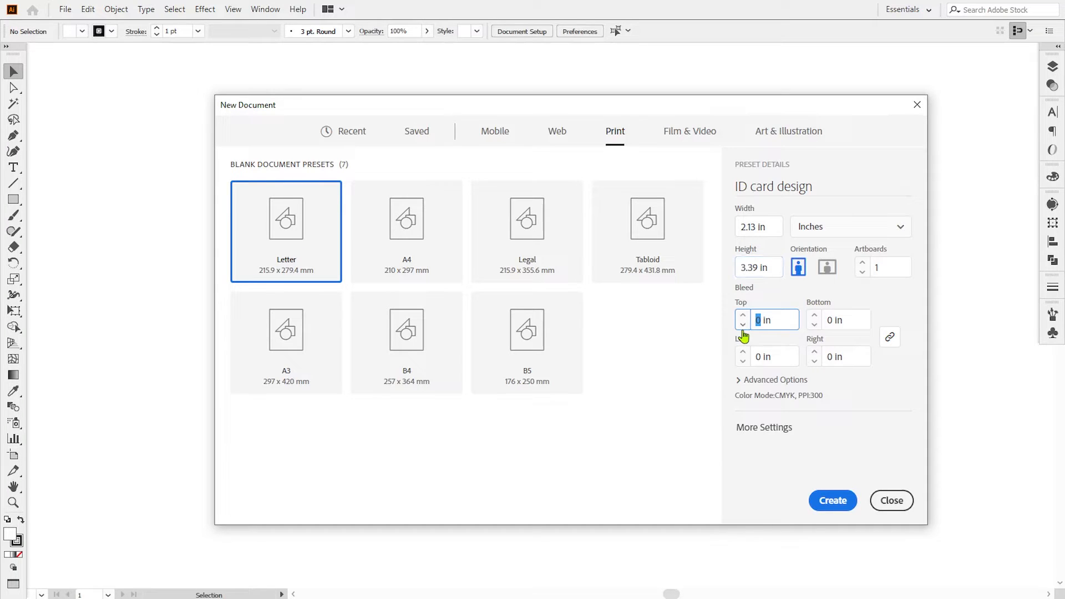
pyautogui.click(742, 380)
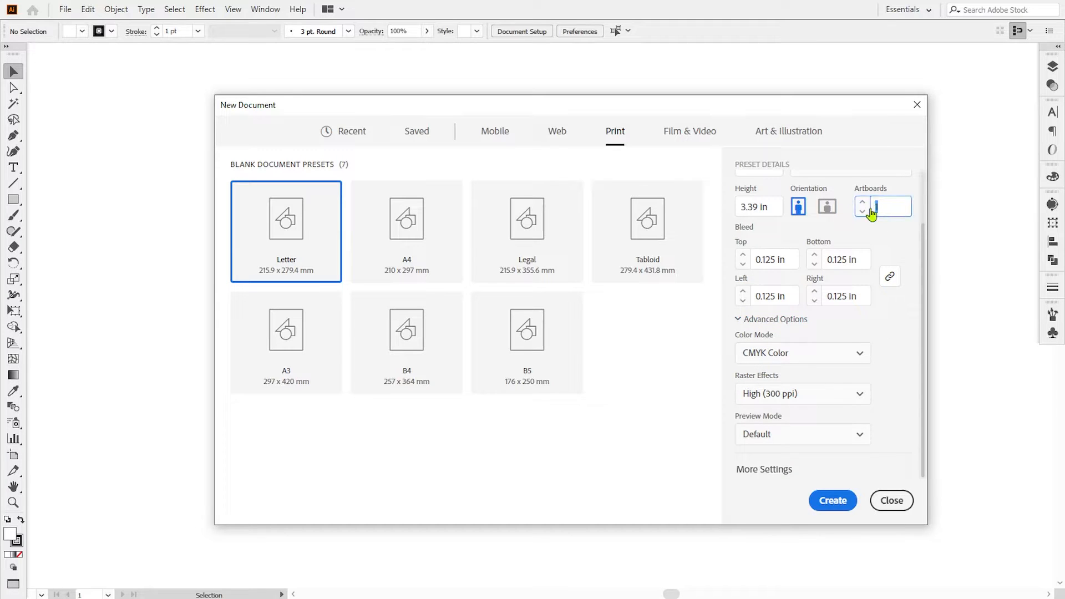
pyautogui.click(779, 470)
pyautogui.doubleClick(475, 216)
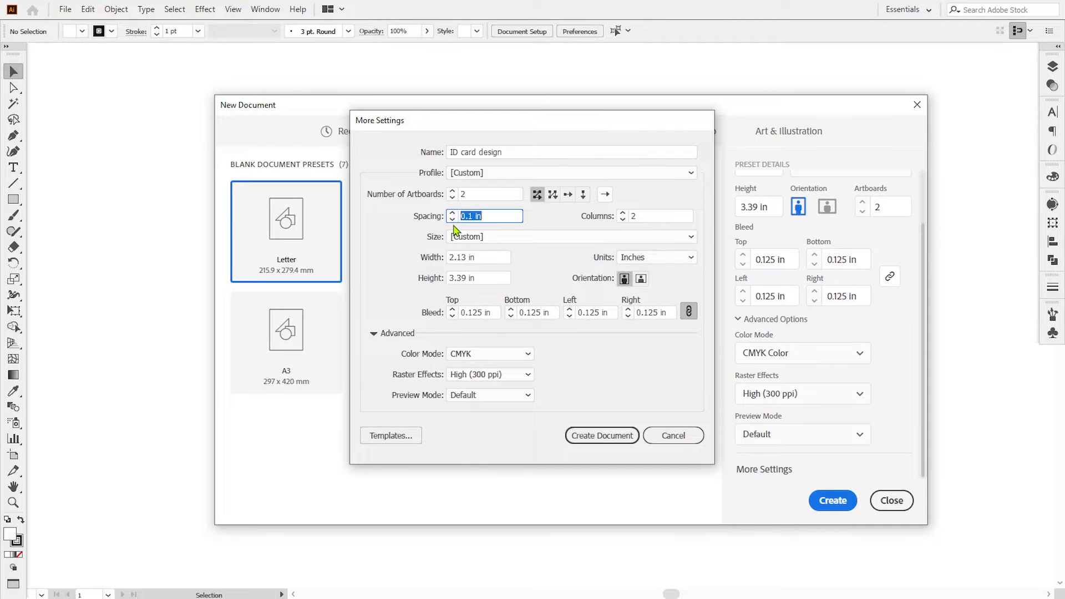
pyautogui.click(604, 435)
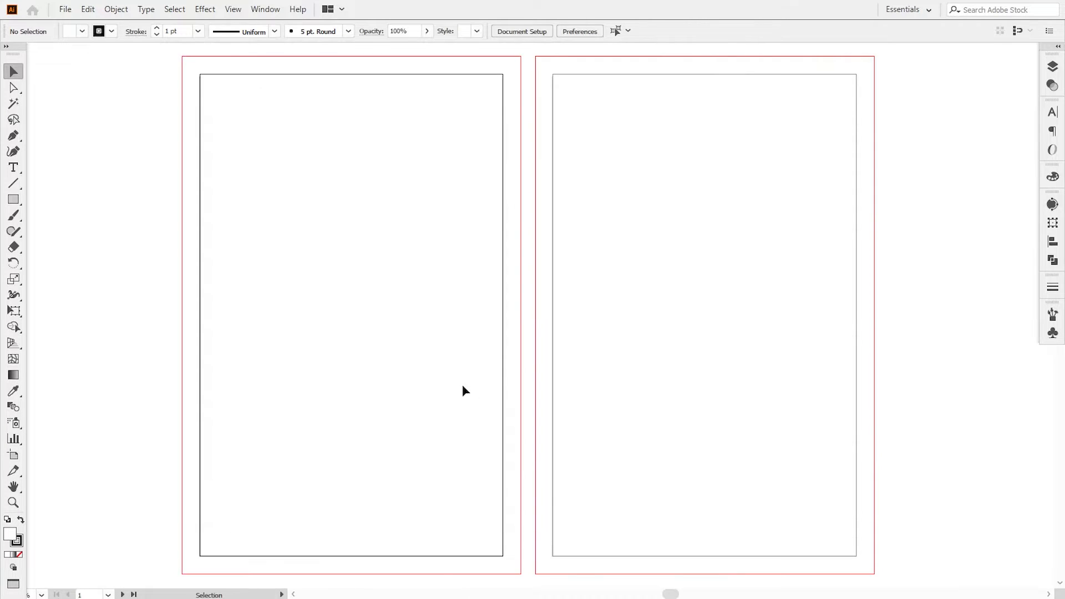
# Step: Paste the prepared colour swatches, logo, text and portrait, and place them beside the front artboard
pyautogui.hotkey('ctrl', 'v')
pyautogui.hotkey('ctrl', '-')
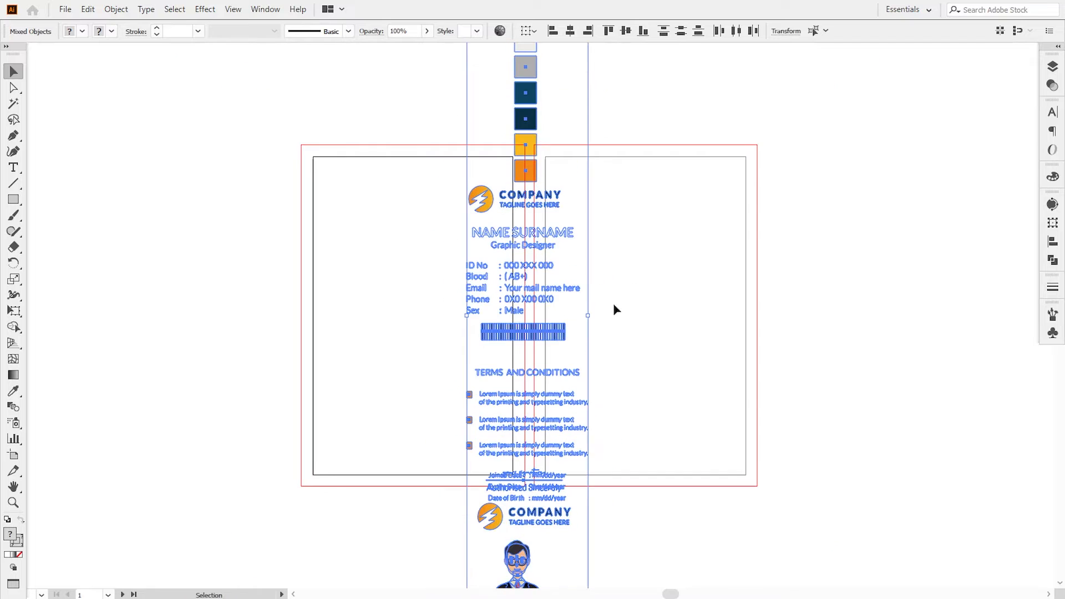
pyautogui.moveTo(528, 133); pyautogui.dragTo(227, 251)
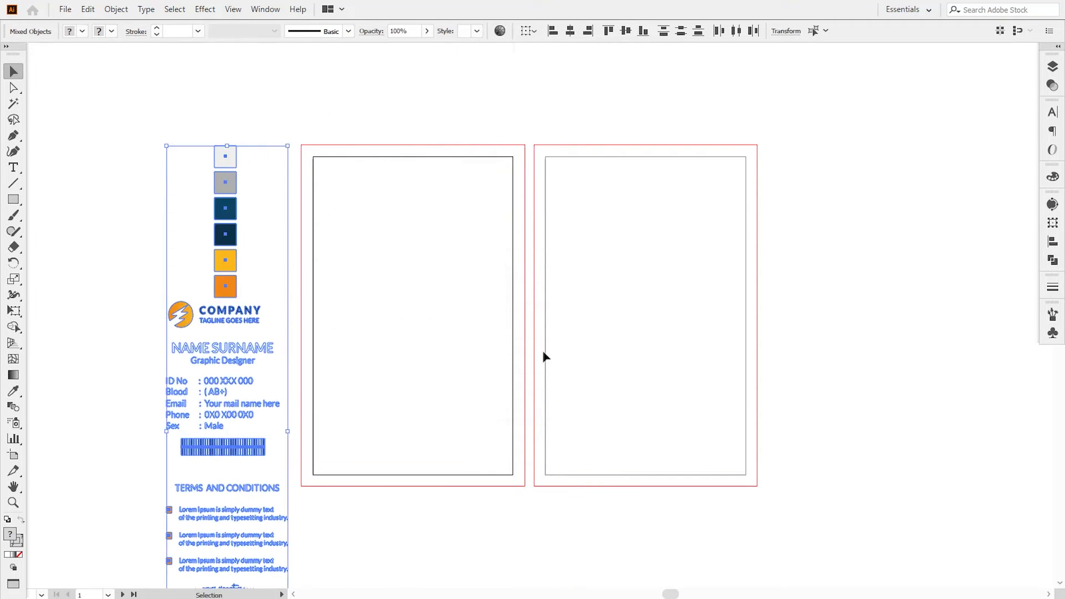
pyautogui.click(654, 367)
pyautogui.press('space')
pyautogui.moveTo(526, 362); pyautogui.dragTo(607, 374)
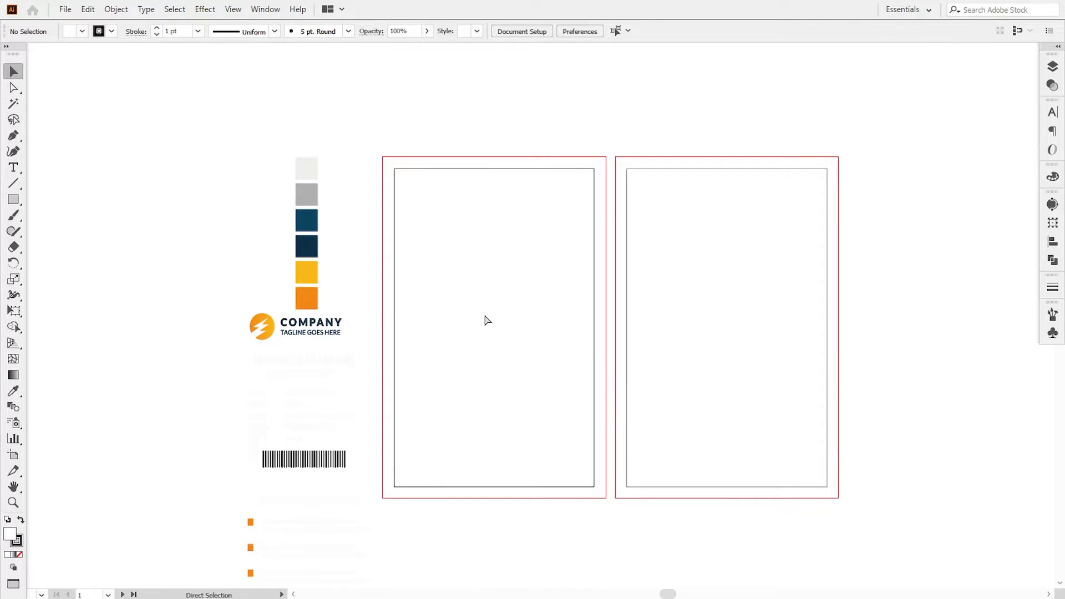
# Step: Draw a 2.38 × 3.6442 in rectangle over the front artboard's bleed area and fill it with the darkest navy swatch's colour
pyautogui.hotkey('ctrl', '+')
pyautogui.press('space')
pyautogui.moveTo(485, 318); pyautogui.dragTo(430, 311)
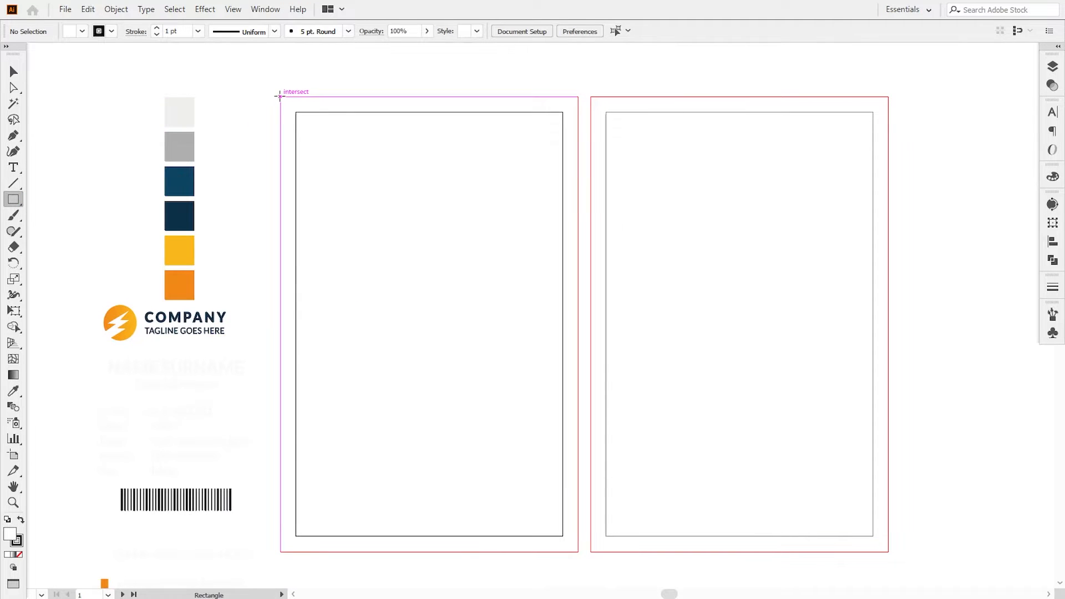
pyautogui.moveTo(280, 97); pyautogui.dragTo(578, 552)
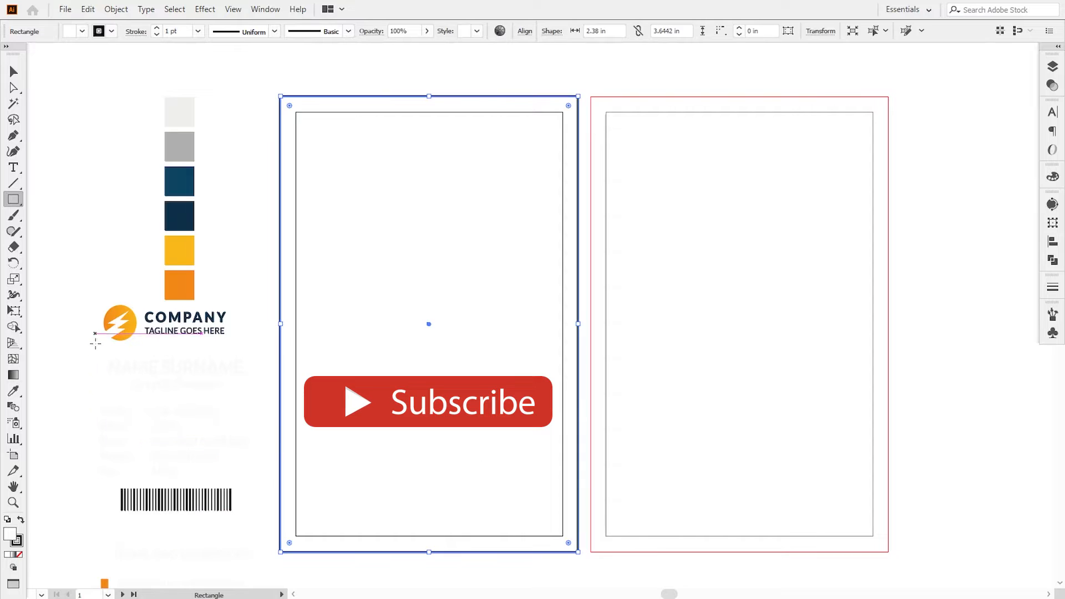
pyautogui.click(13, 391)
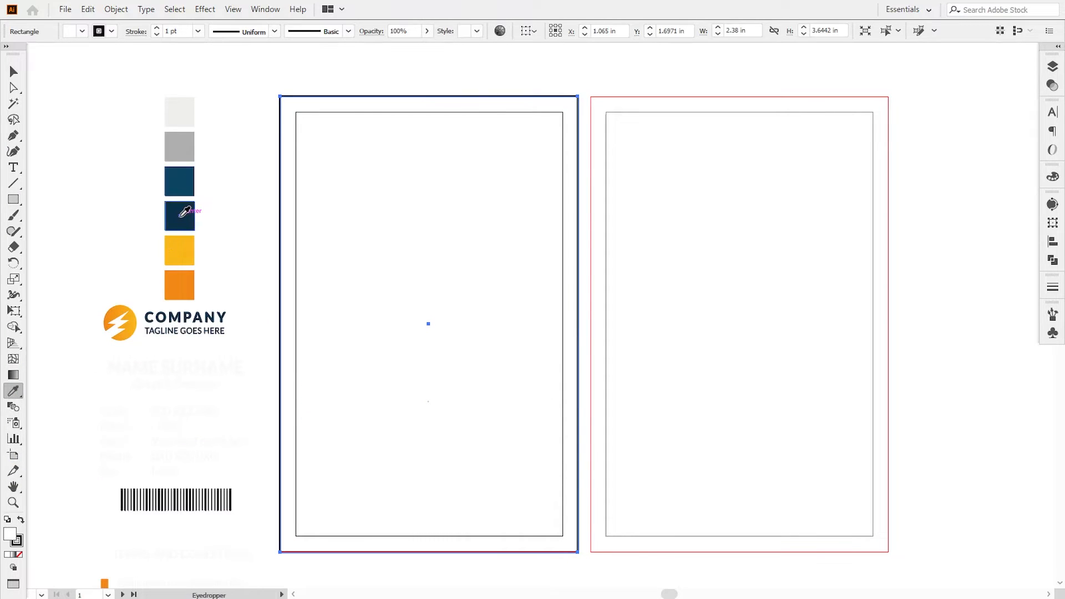
pyautogui.click(182, 216)
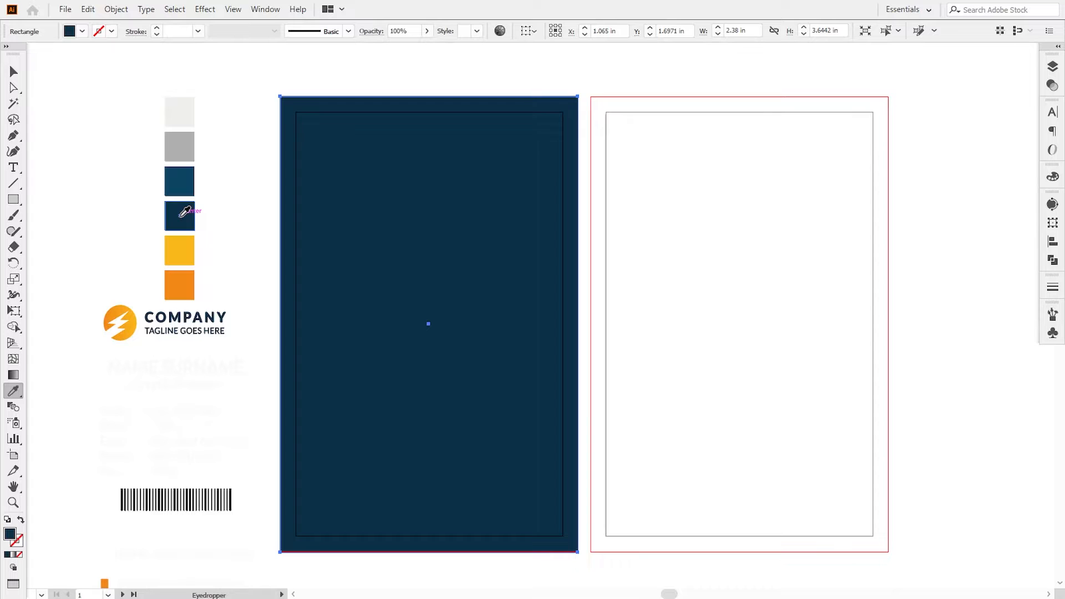
pyautogui.click(19, 72)
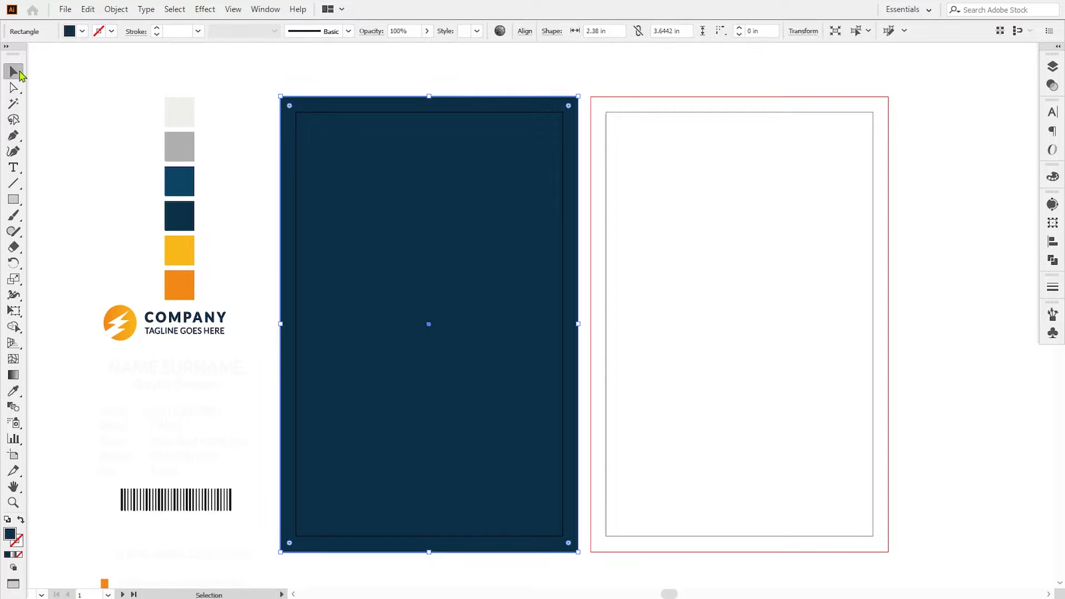
pyautogui.click(82, 177)
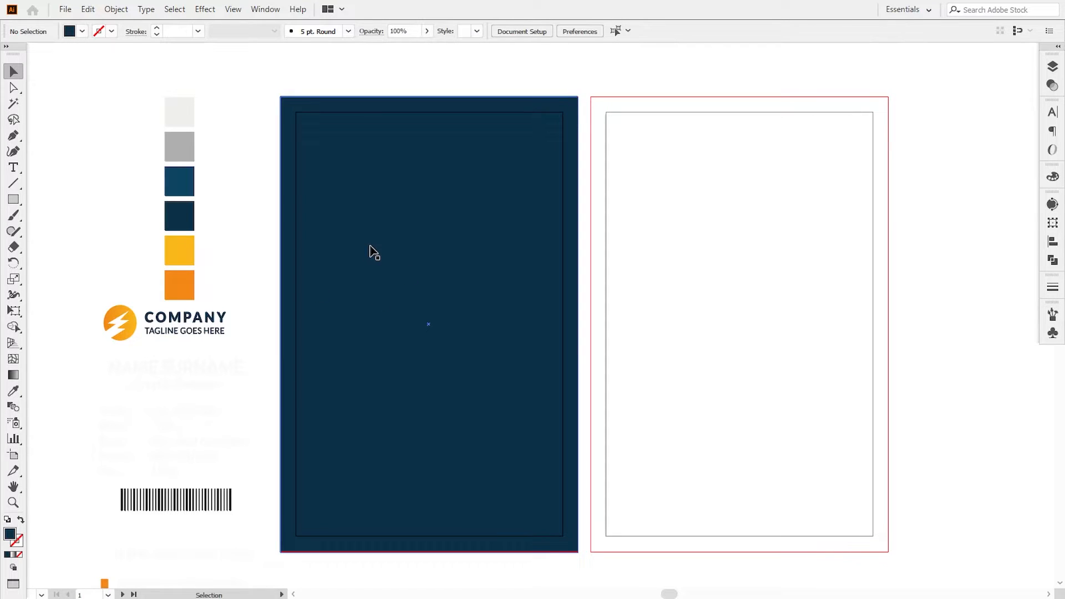
# Step: With the Pen tool, draw a closed shape covering the upper front card, with a lower edge that bows downward between the bleed sides
pyautogui.click(15, 139)
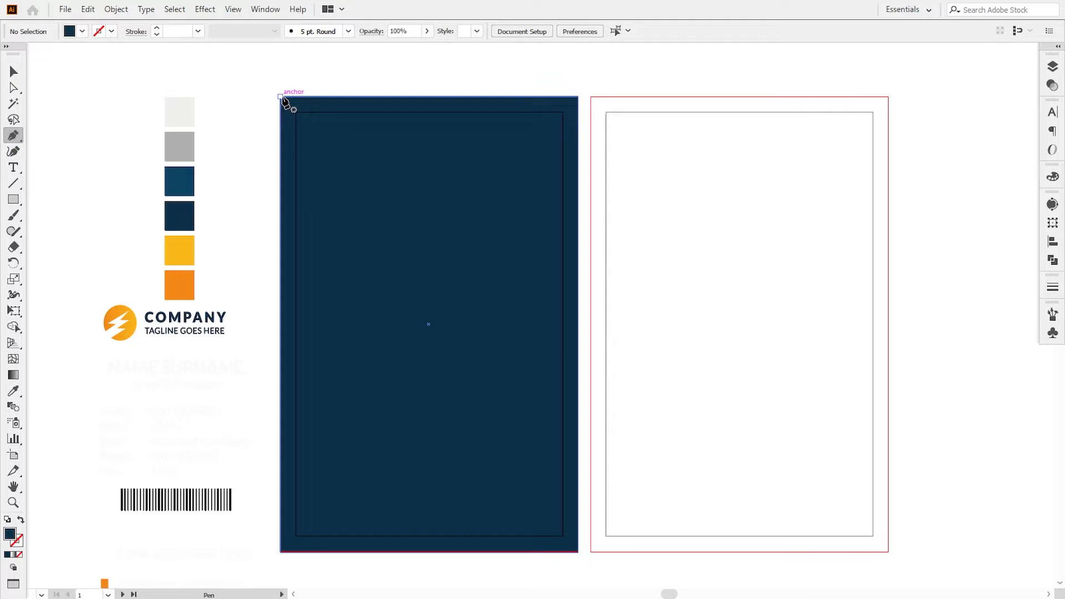
pyautogui.click(280, 276)
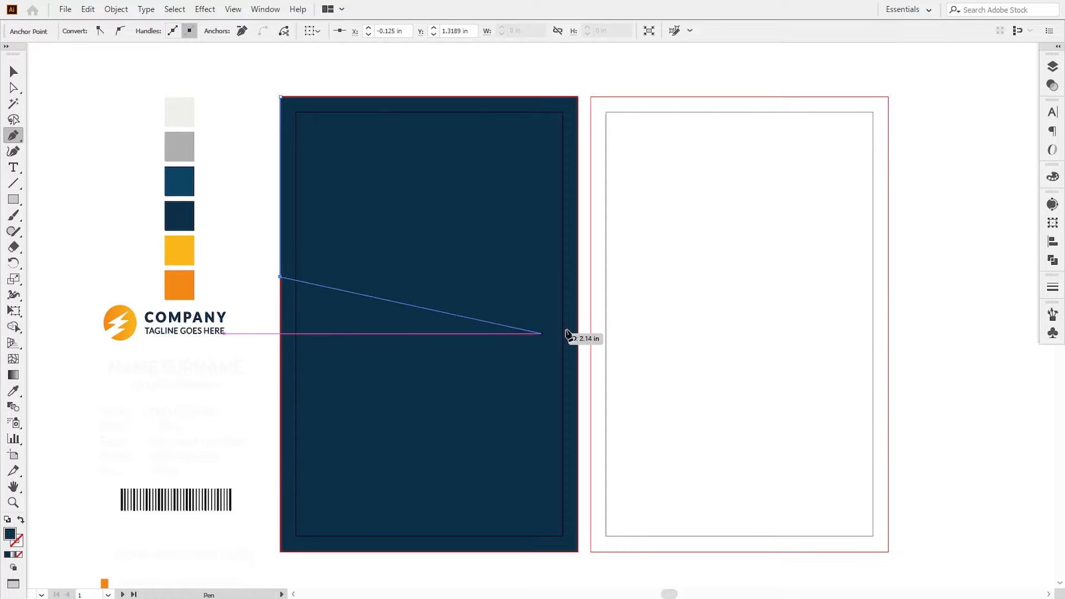
pyautogui.moveTo(578, 260); pyautogui.dragTo(723, 122)
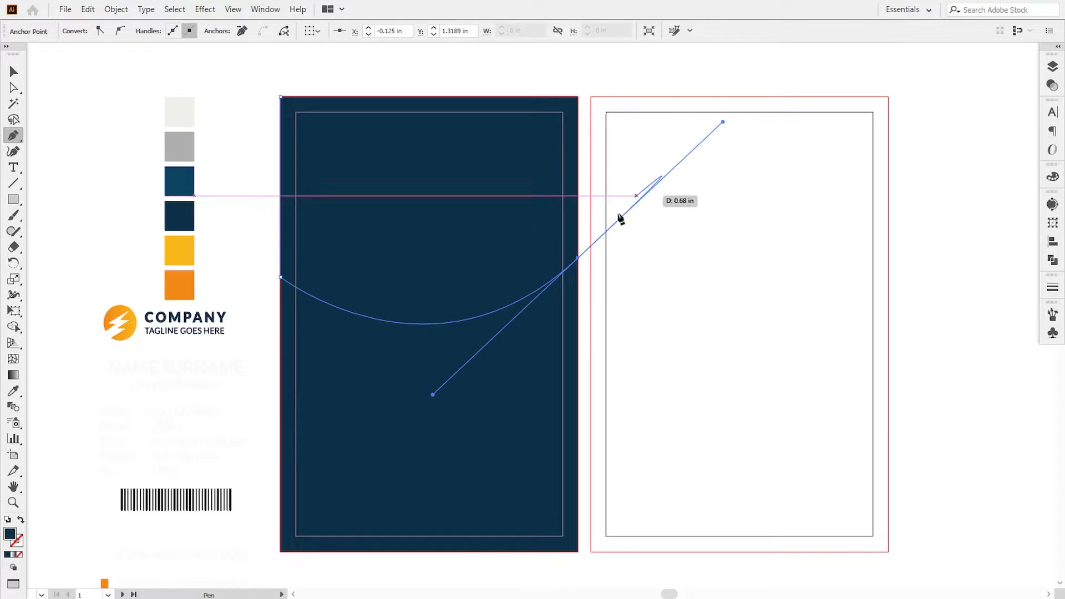
pyautogui.click(579, 97)
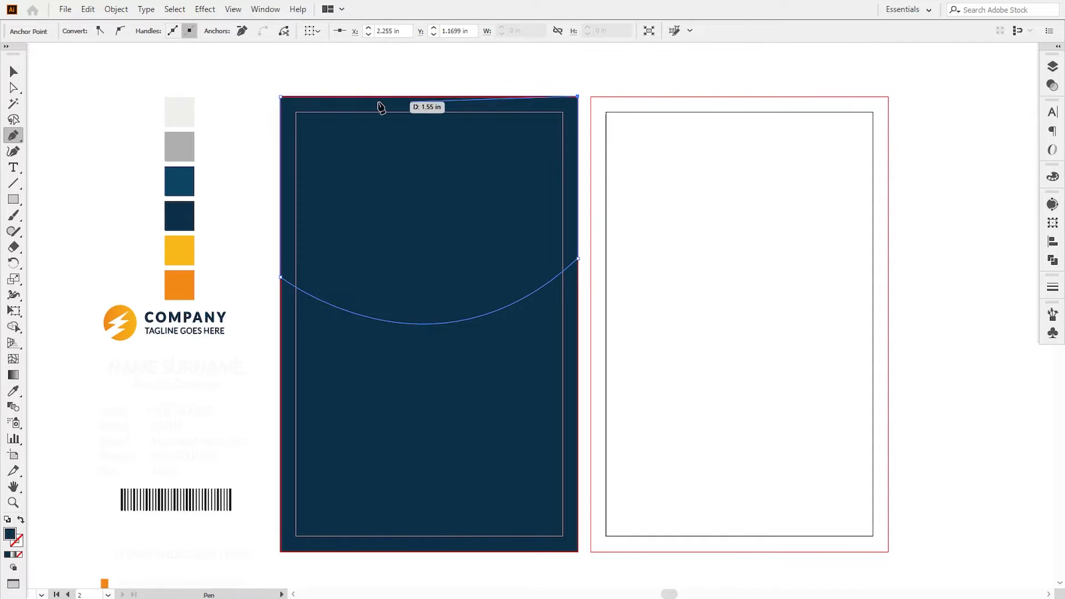
pyautogui.click(281, 97)
# Step: Fill the curved upper shape with white (ffffff) and deselect it
pyautogui.doubleClick(10, 534)
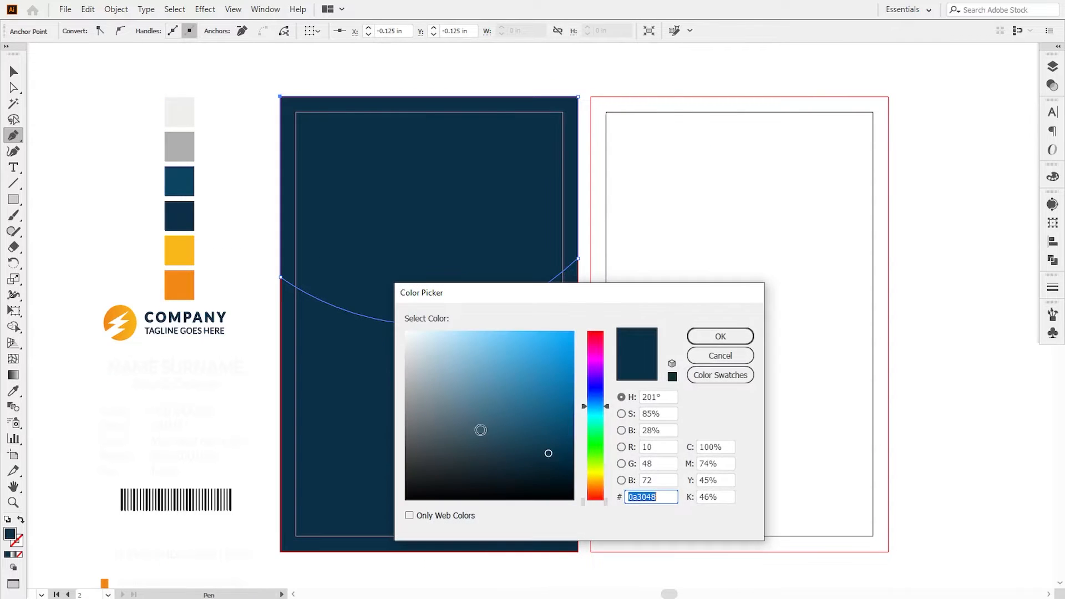
pyautogui.write('ffffff')
pyautogui.click(689, 338)
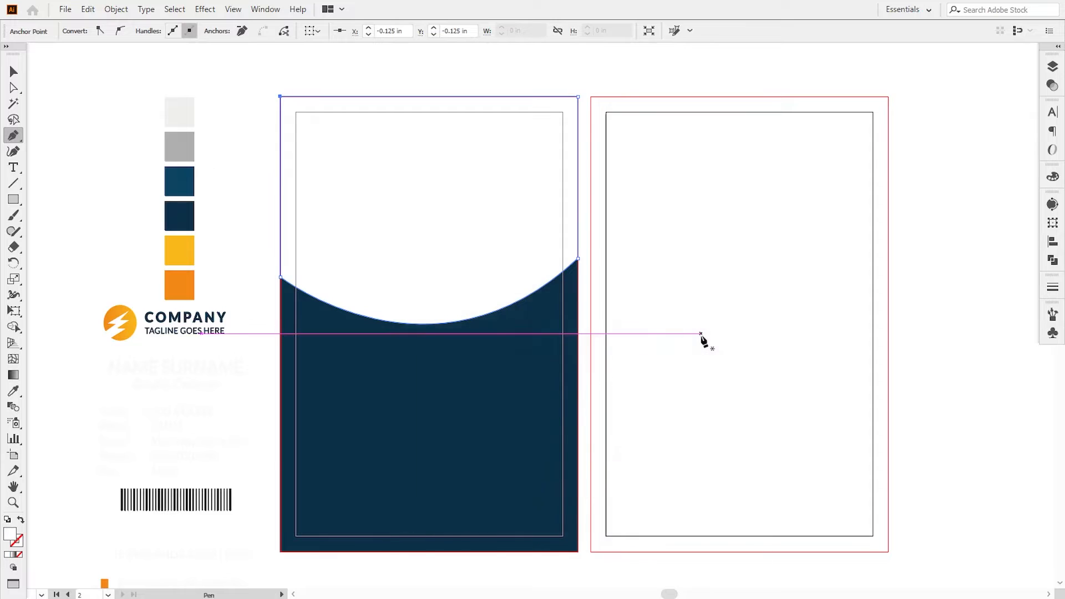
pyautogui.click(14, 72)
pyautogui.click(454, 455)
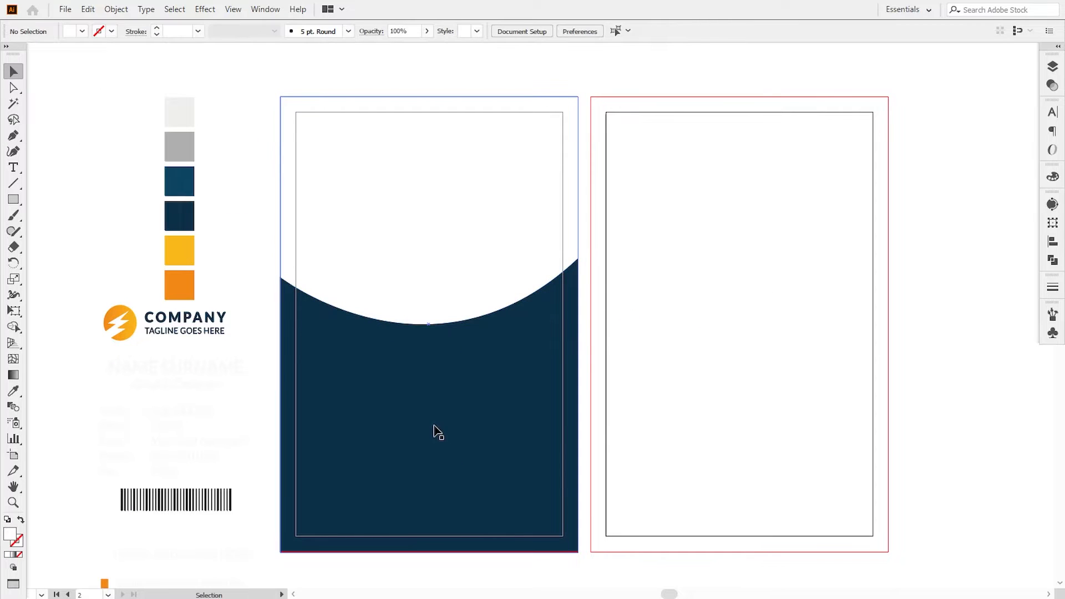
# Step: Raise the white shape's lower left anchor to Y 1.1939 in and adjust the right anchor's handle to even out the curve
pyautogui.click(13, 88)
pyautogui.click(302, 287)
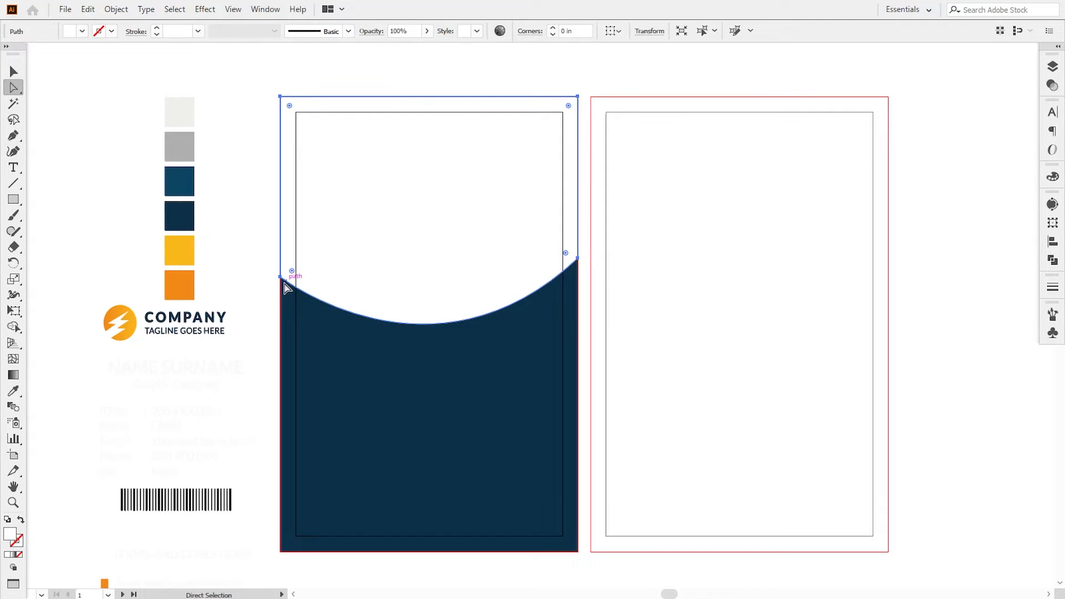
pyautogui.moveTo(280, 277); pyautogui.dragTo(280, 266)
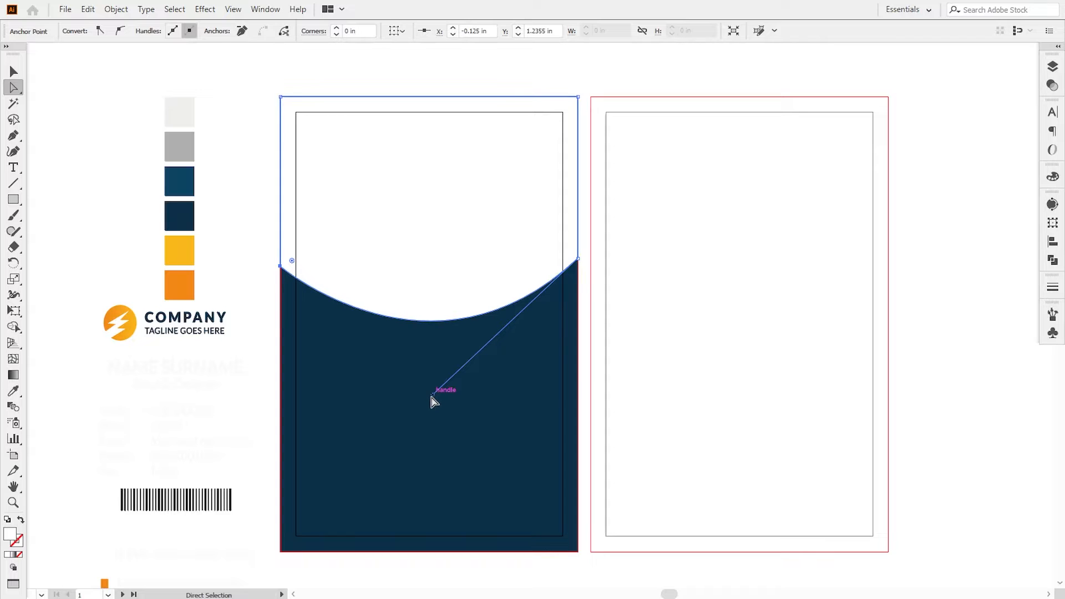
pyautogui.moveTo(433, 395); pyautogui.dragTo(430, 395)
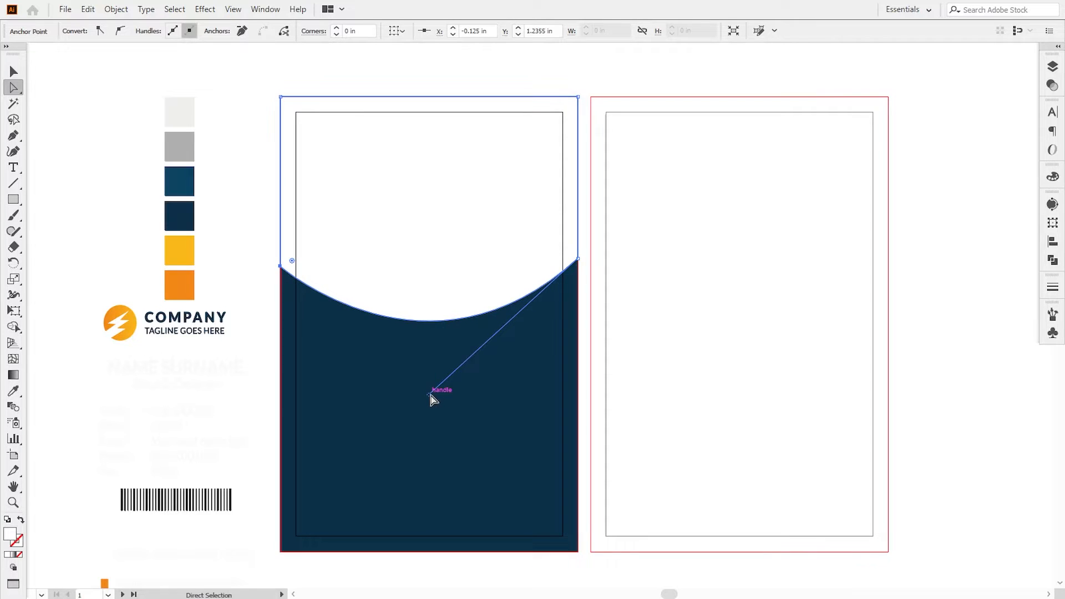
pyautogui.press('Up')
pyautogui.press('Up')
pyautogui.press('Up')
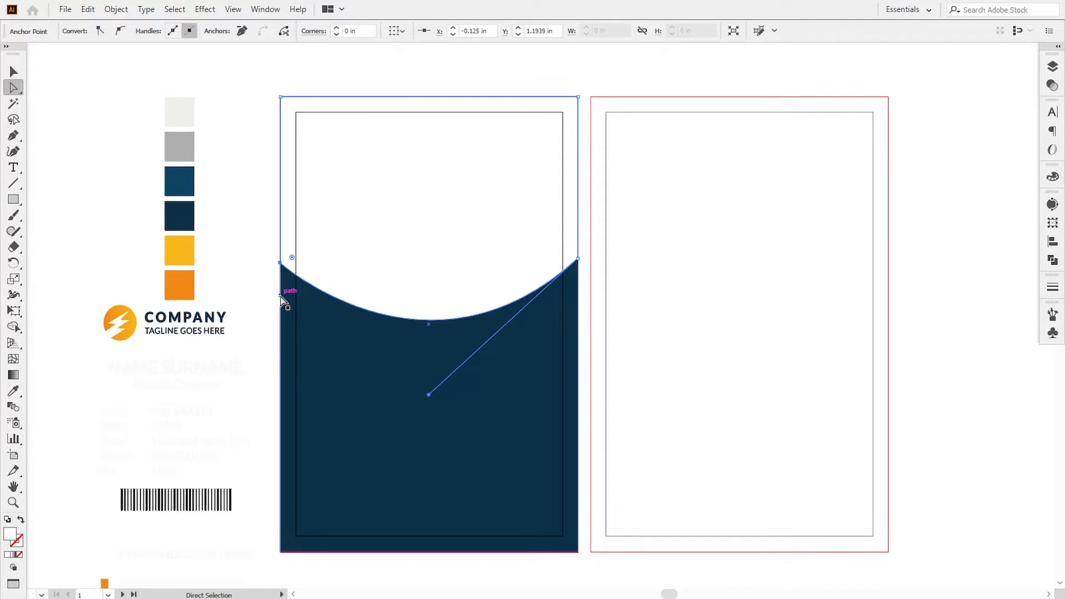
pyautogui.click(274, 395)
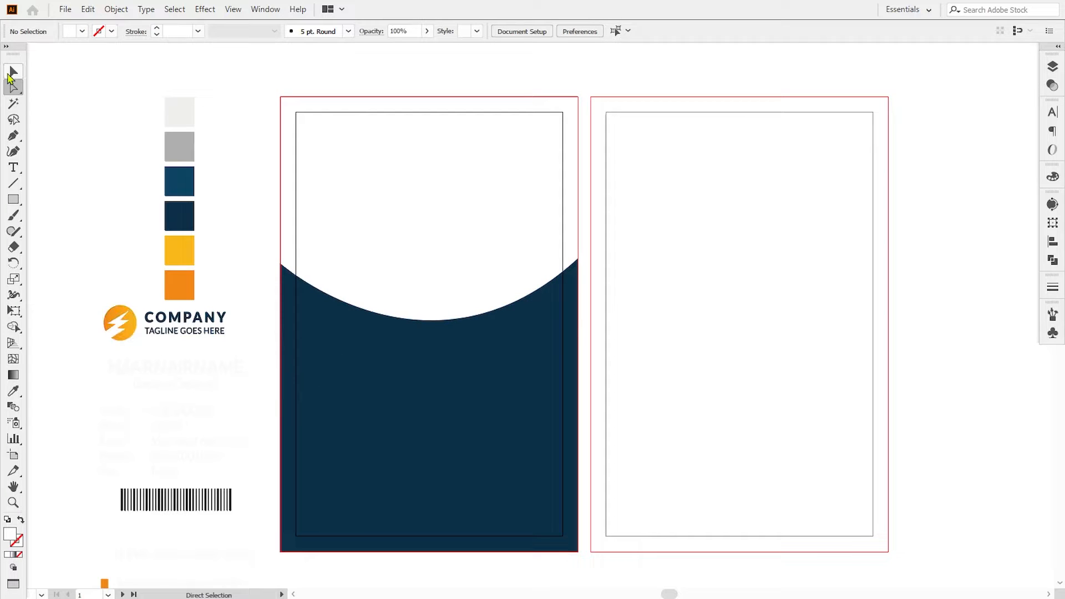
# Step: Place the company logo centred near the top of the front card, bring it to the front and enlarge it slightly
pyautogui.click(10, 72)
pyautogui.moveTo(125, 333); pyautogui.dragTo(394, 160)
pyautogui.rightClick(412, 164)
pyautogui.click(577, 325)
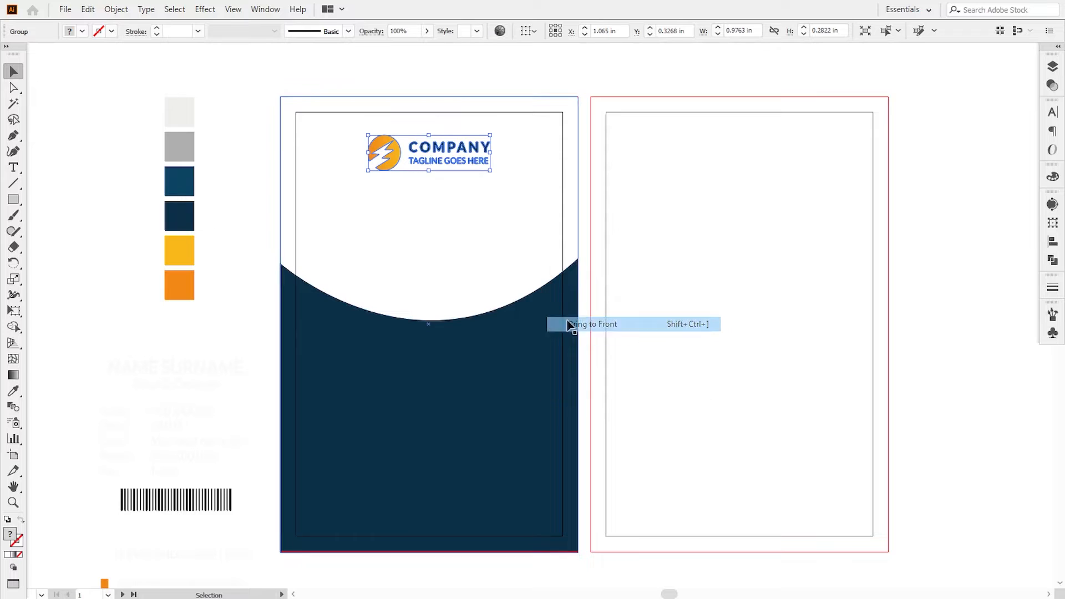
pyautogui.moveTo(491, 171); pyautogui.dragTo(503, 178)
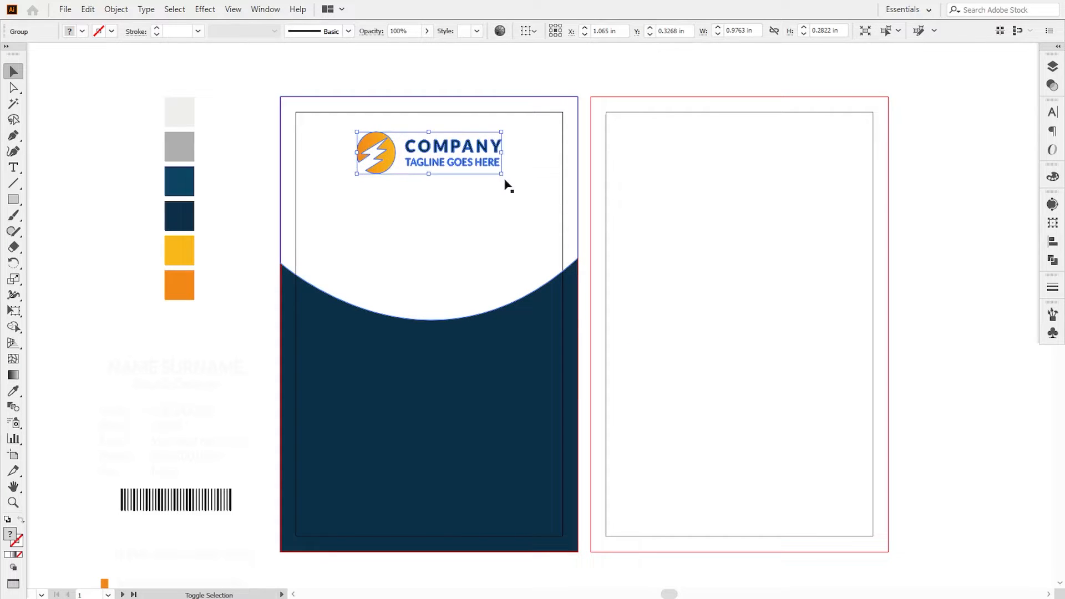
# Step: Move the portrait illustration onto the front card below the logo and bring it to the front
pyautogui.click(160, 392)
pyautogui.click(169, 341)
pyautogui.press('space')
pyautogui.moveTo(249, 457); pyautogui.dragTo(249, 289)
pyautogui.moveTo(259, 437); pyautogui.dragTo(247, 265)
pyautogui.moveTo(160, 478); pyautogui.dragTo(236, 112)
pyautogui.press('space')
pyautogui.moveTo(307, 179); pyautogui.dragTo(303, 561)
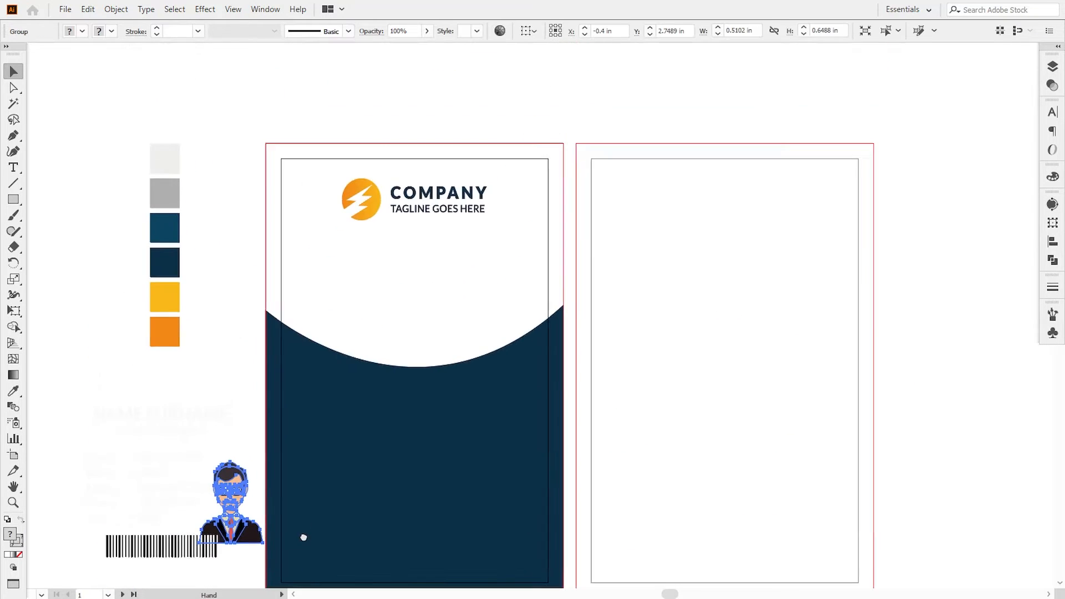
pyautogui.moveTo(235, 495); pyautogui.dragTo(419, 300)
pyautogui.rightClick(420, 302)
pyautogui.moveTo(461, 466)
pyautogui.click(586, 465)
# Step: Draw a white circle about 0.65 in across over the portrait, and bring the portrait in front of it
pyautogui.click(175, 415)
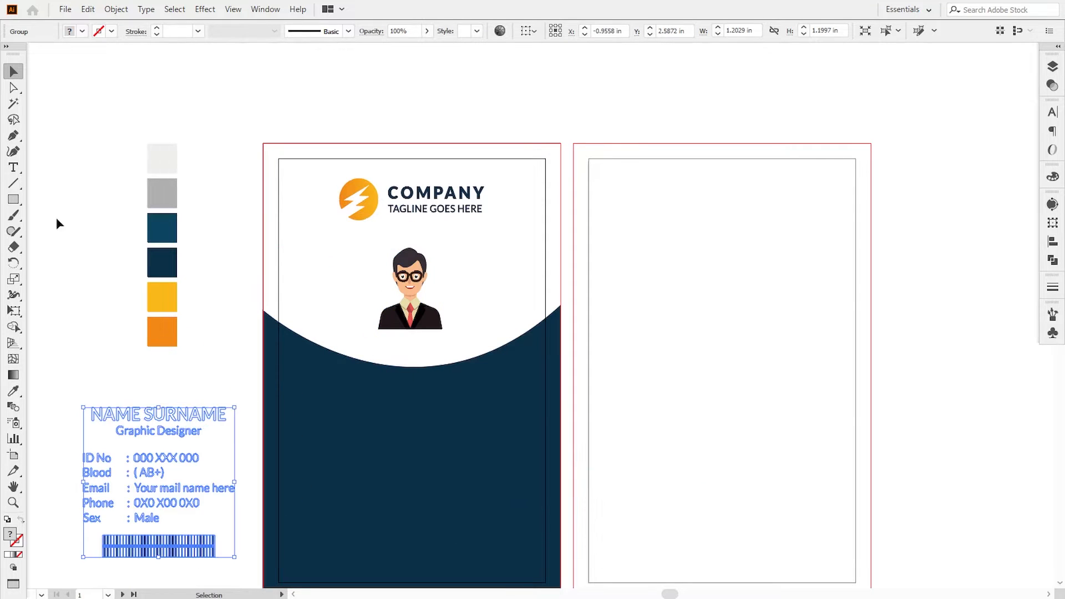
pyautogui.moveTo(17, 206); pyautogui.dragTo(53, 231)
pyautogui.moveTo(375, 234); pyautogui.dragTo(455, 313)
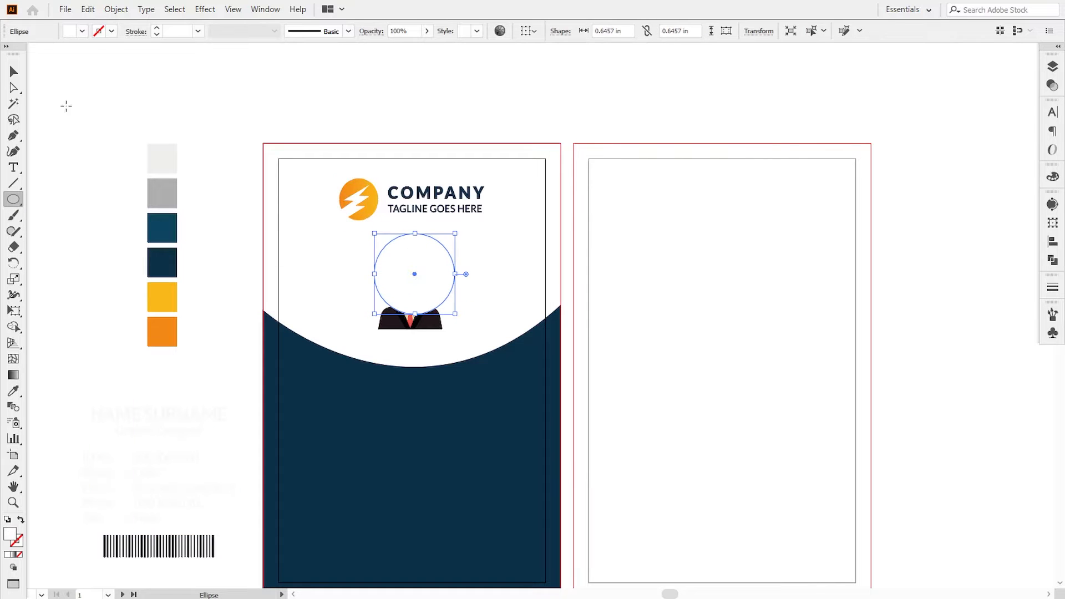
pyautogui.press('v')
pyautogui.click(413, 321)
pyautogui.rightClick(425, 317)
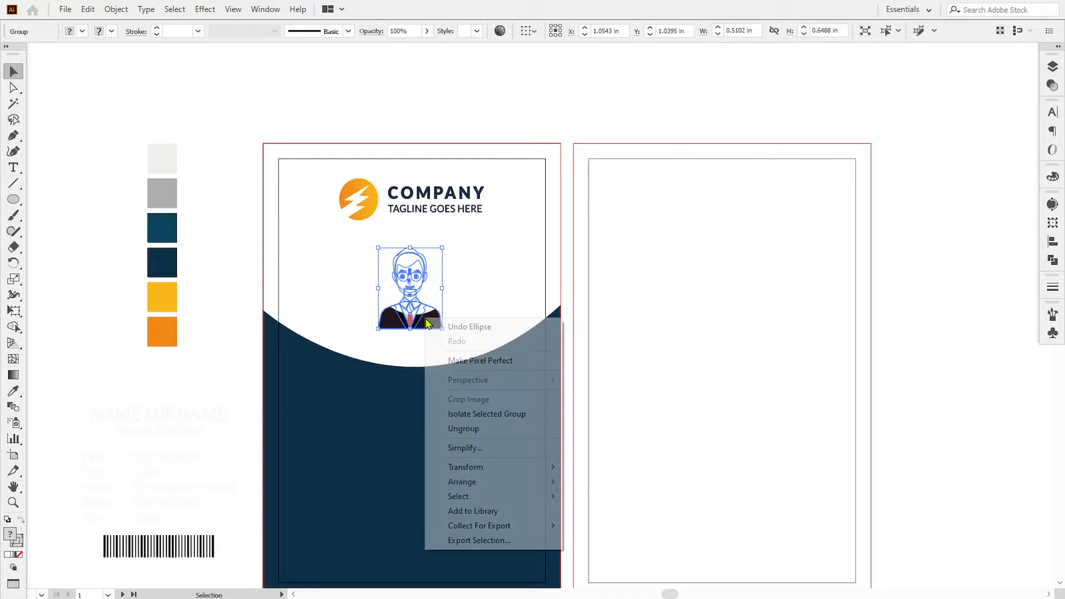
pyautogui.moveTo(465, 486)
pyautogui.click(587, 495)
# Step: Align the circle and the portrait on their horizontal and vertical centres
pyautogui.click(457, 279)
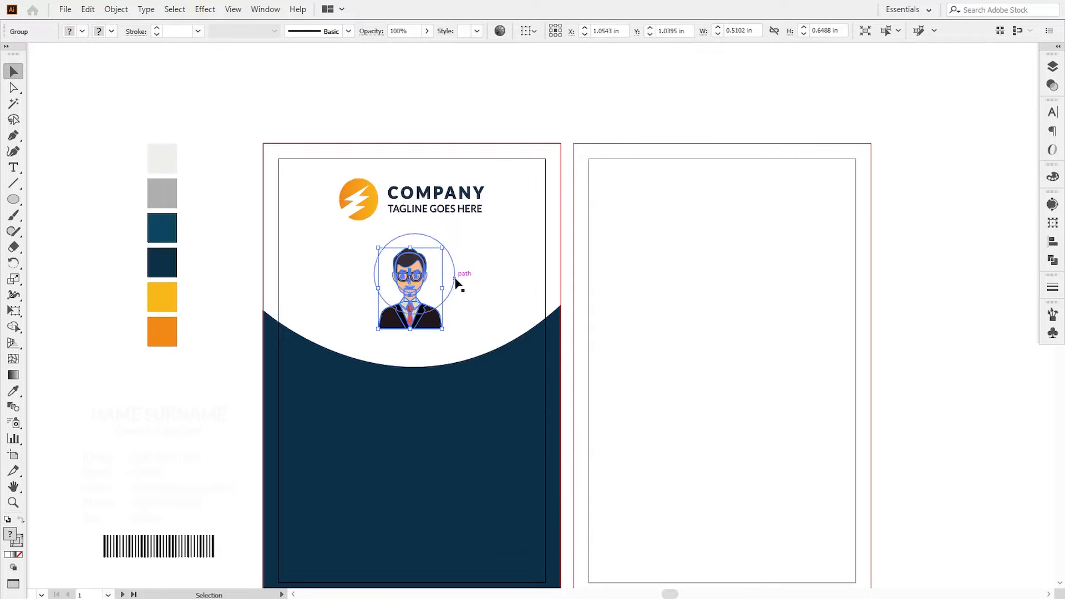
pyautogui.keyDown('shift'); pyautogui.click(431, 332); pyautogui.keyUp('shift')
pyautogui.click(570, 30)
pyautogui.click(626, 31)
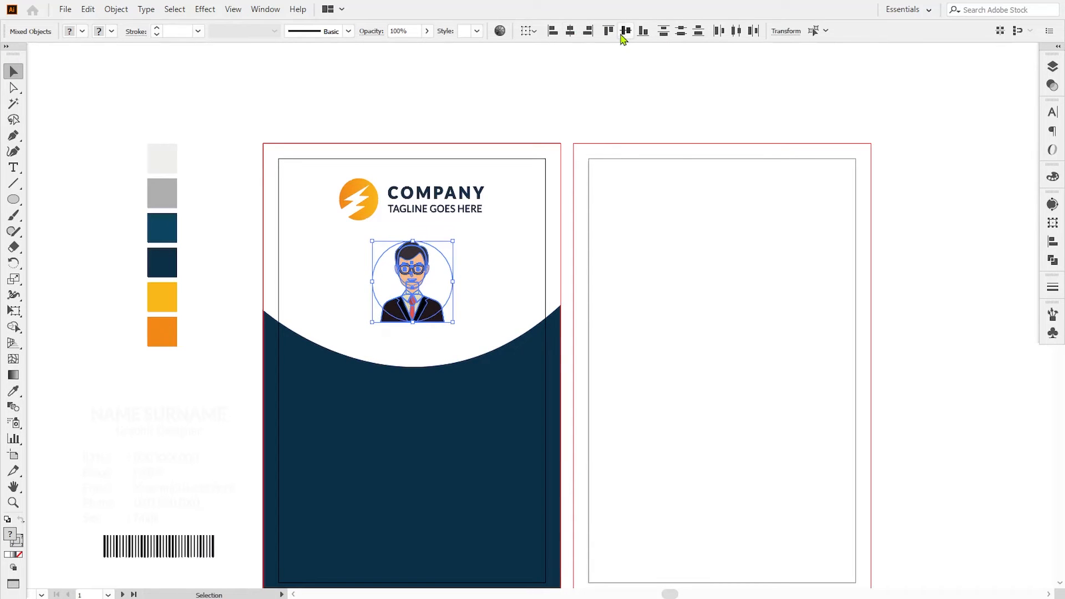
pyautogui.click(842, 252)
# Step: Nudge the portrait down relative to the circle to Y 1.0371 in
pyautogui.click(440, 281)
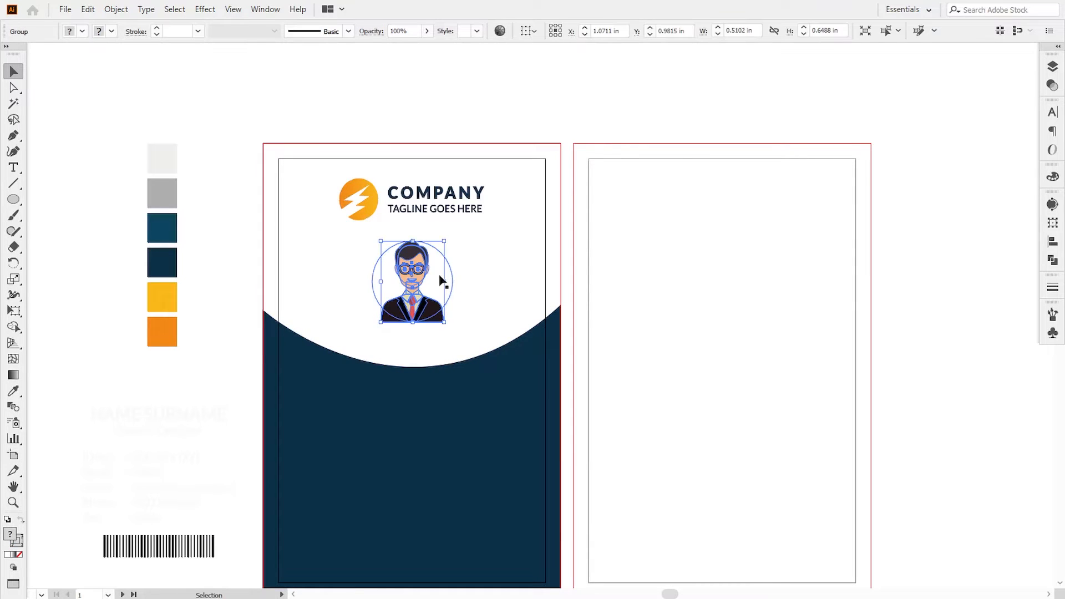
pyautogui.press('Down')
pyautogui.press('Down')
pyautogui.press('Down')
pyautogui.press('Down')
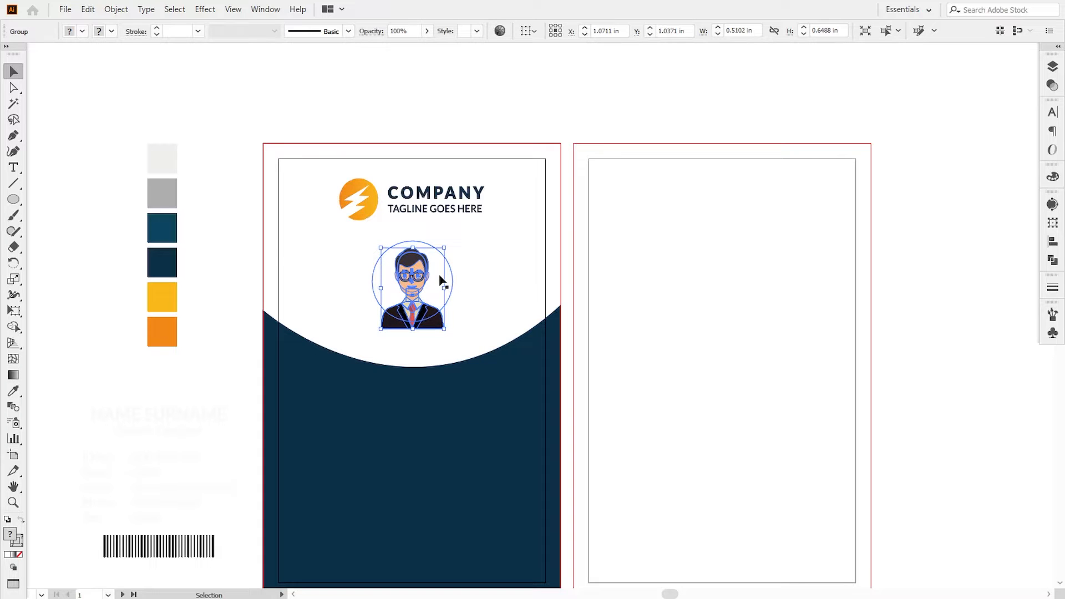
# Step: Nudge the portrait up slightly relative to the circle behind it
pyautogui.press('Up')
pyautogui.press('Up')
pyautogui.click(459, 297)
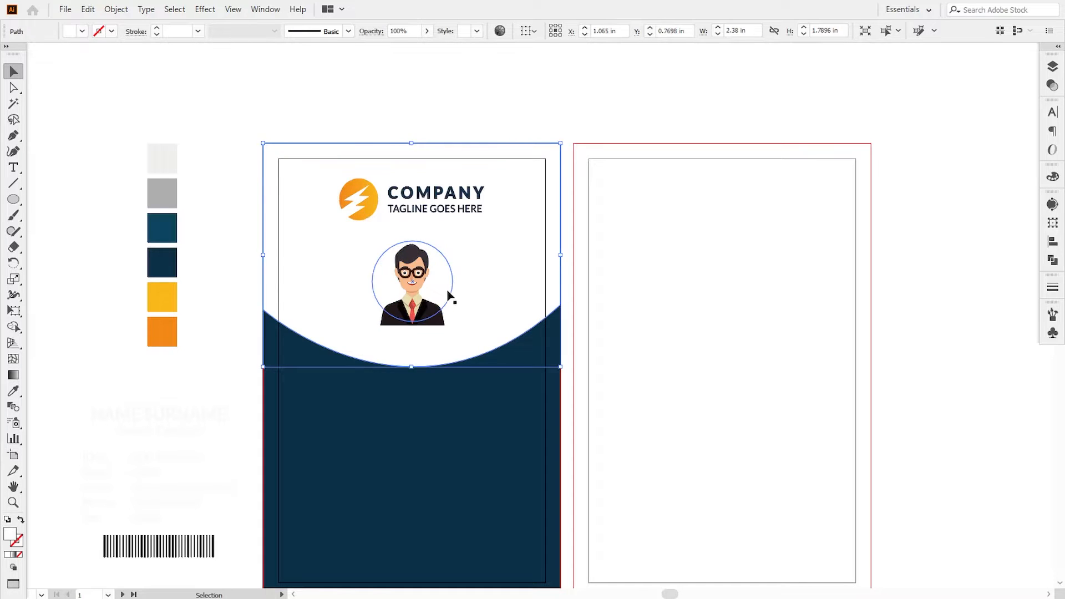
# Step: Copy the white circle behind the portrait and paste two duplicates in front, in the same place
pyautogui.click(447, 291)
pyautogui.hotkey('ctrl', 'c')
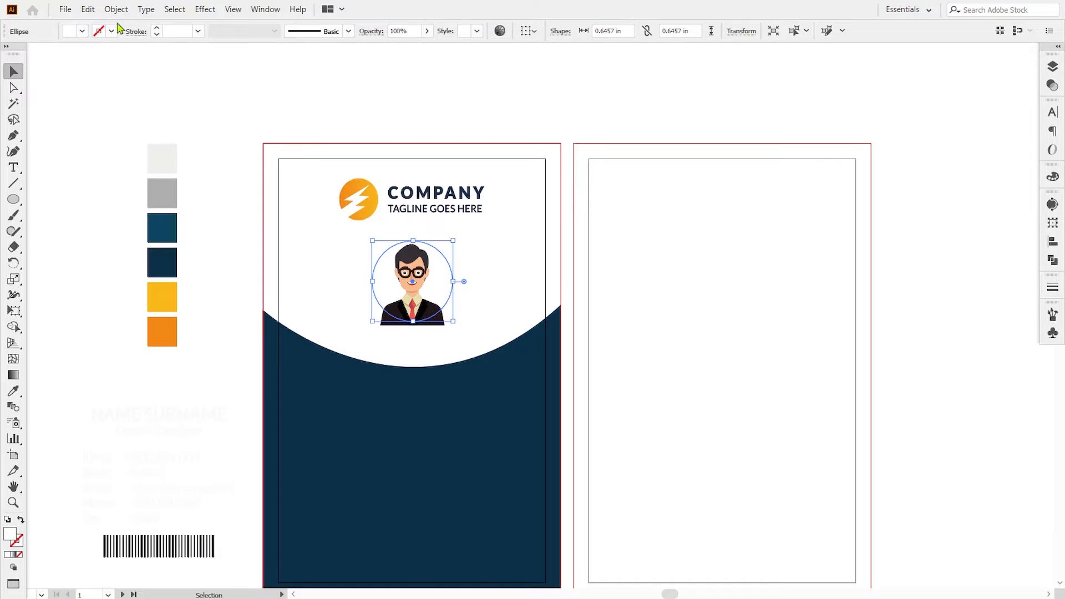
pyautogui.click(92, 11)
pyautogui.click(107, 72)
pyautogui.click(88, 9)
pyautogui.click(125, 103)
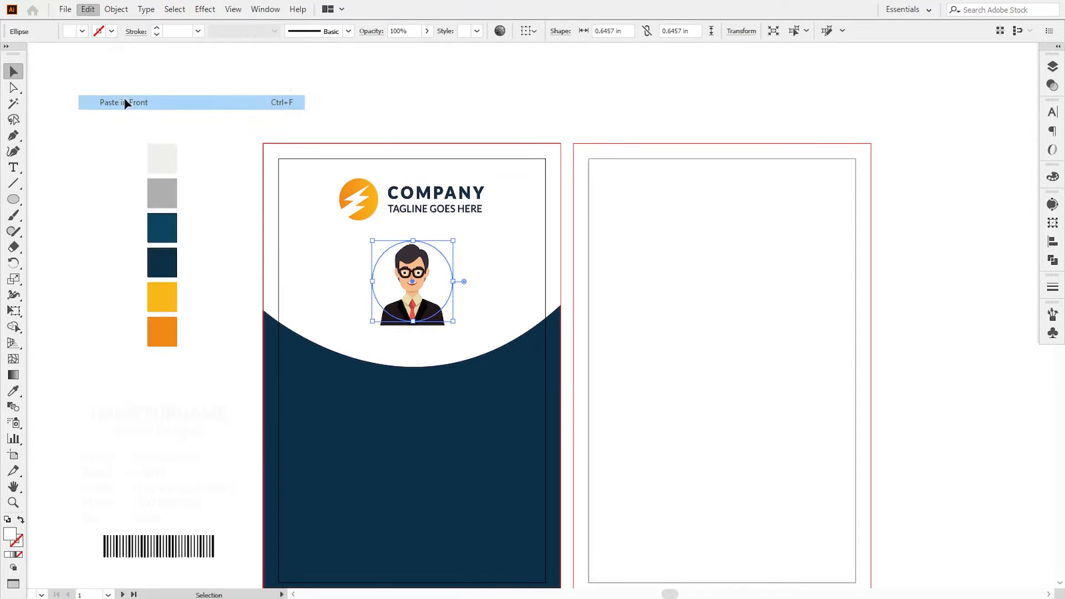
pyautogui.click(88, 10)
pyautogui.click(107, 71)
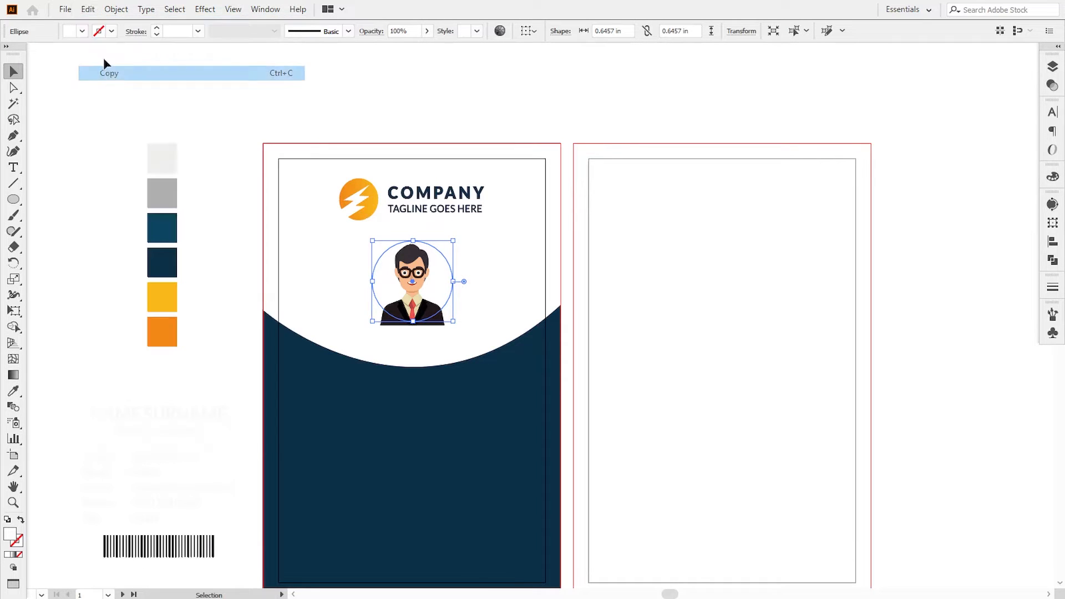
pyautogui.click(89, 10)
pyautogui.click(128, 103)
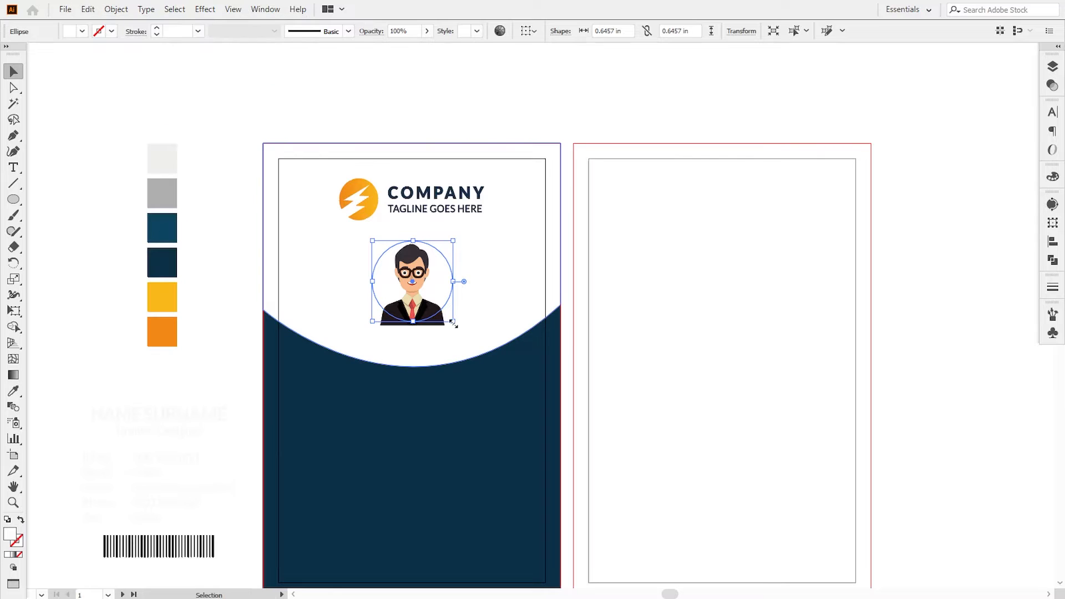
# Step: Enlarge the bottommost of the three circles from its centre to about 0.69 in and fill it with the palette's light grey
pyautogui.click(1053, 66)
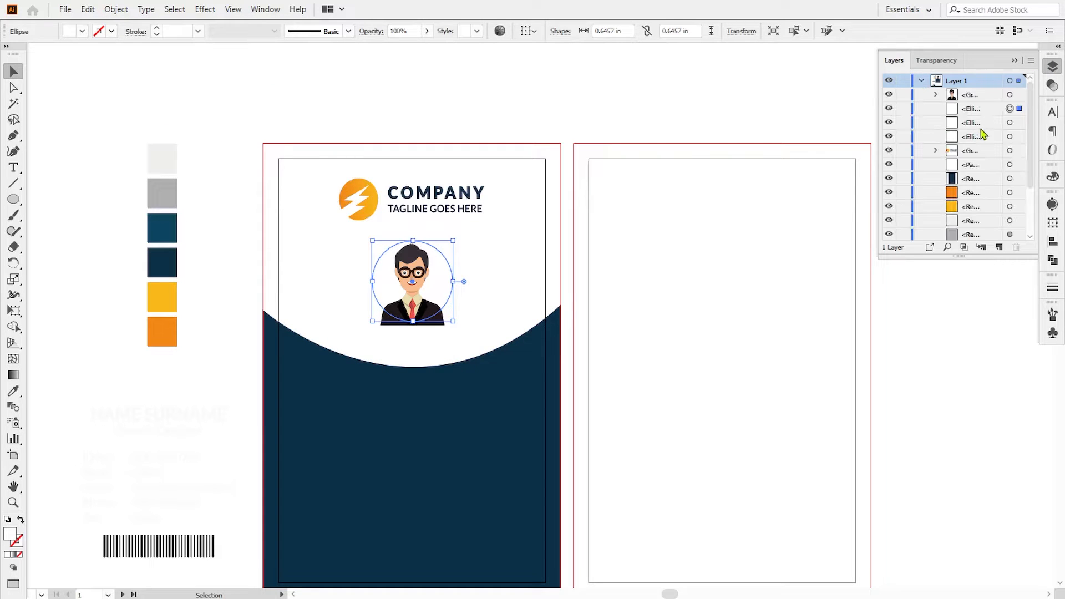
pyautogui.click(1010, 136)
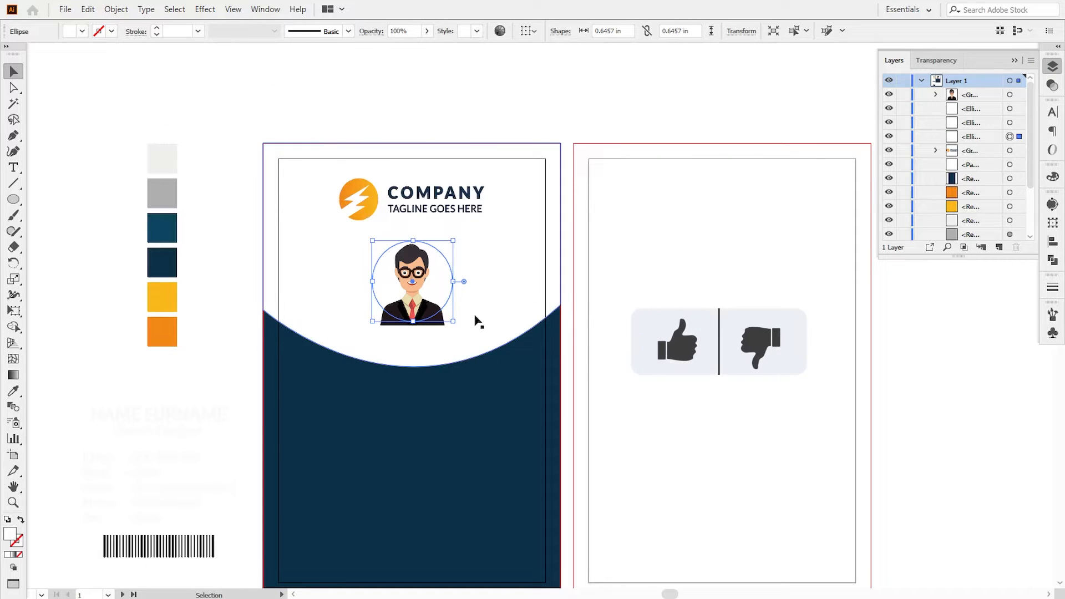
pyautogui.moveTo(454, 327); pyautogui.dragTo(457, 328)
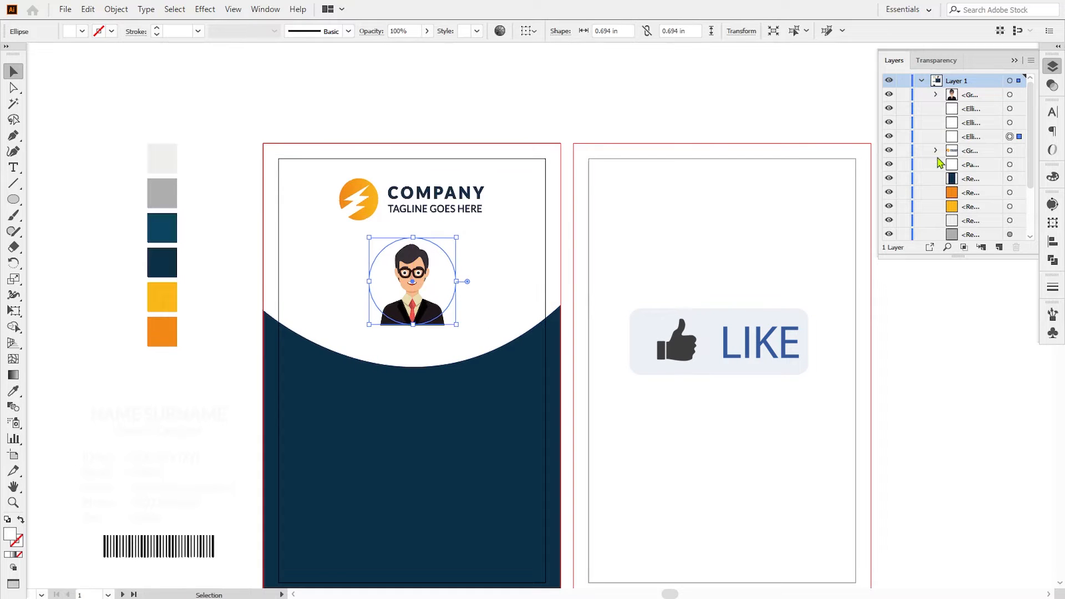
pyautogui.click(14, 391)
pyautogui.click(168, 160)
# Step: Fill the middle circle with the palette's darker grey
pyautogui.click(1010, 122)
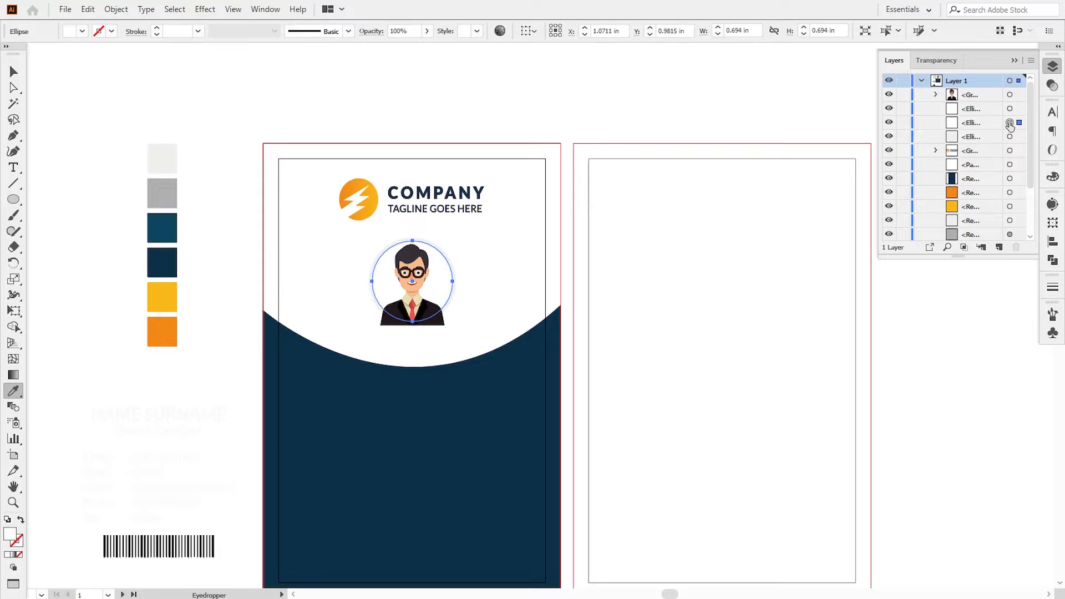
pyautogui.click(161, 192)
pyautogui.press('v')
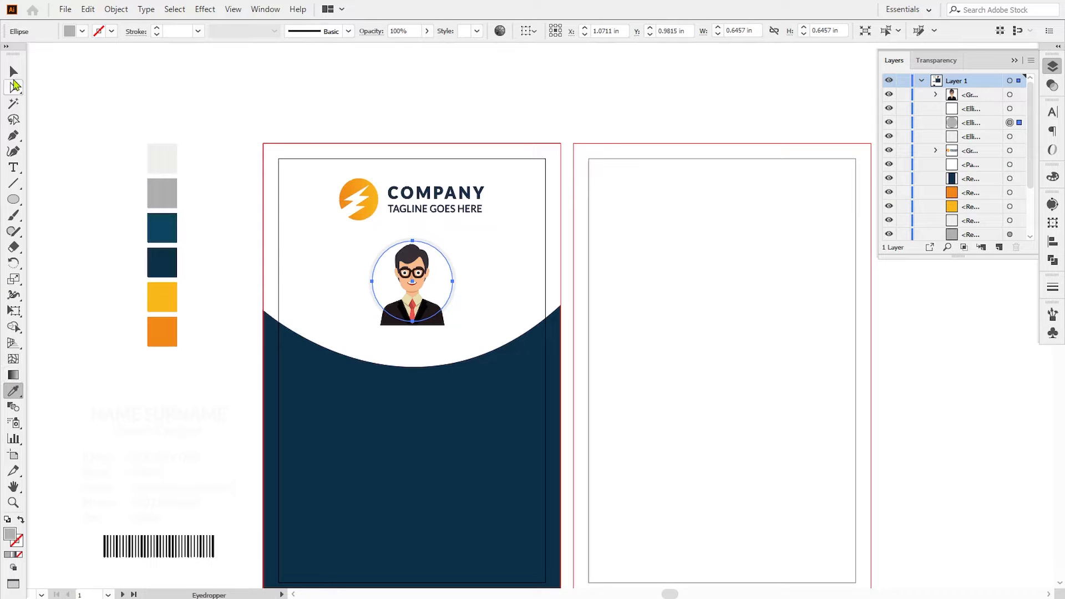
pyautogui.click(136, 153)
# Step: Move the remaining white circle above the portrait in the stacking order and clip the portrait to it with a clipping mask
pyautogui.moveTo(985, 113); pyautogui.dragTo(982, 89)
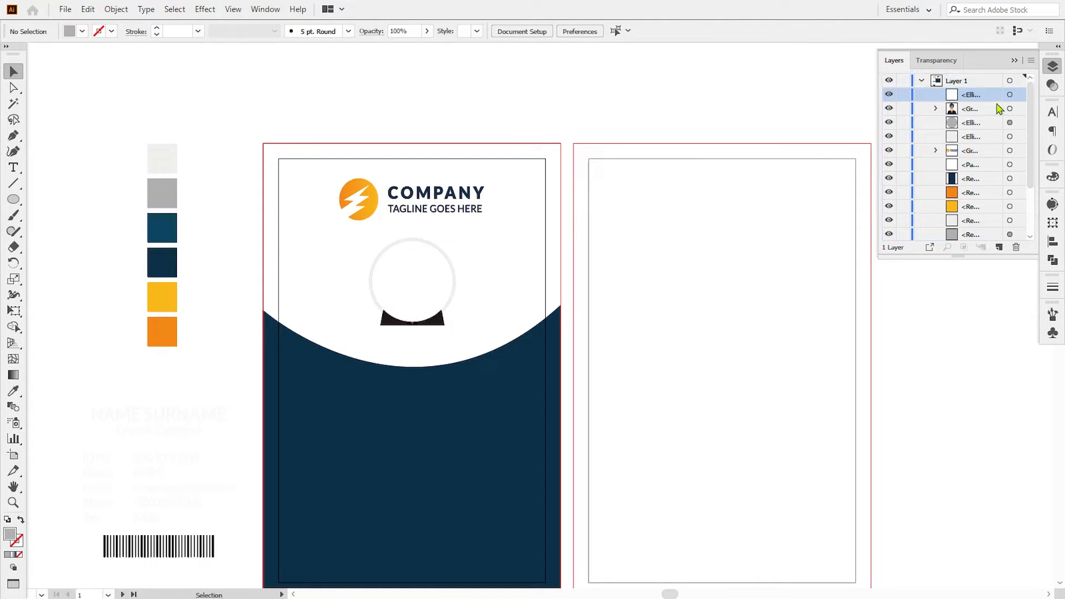
pyautogui.keyDown('shift'); pyautogui.click(1010, 108); pyautogui.keyUp('shift')
pyautogui.click(116, 9)
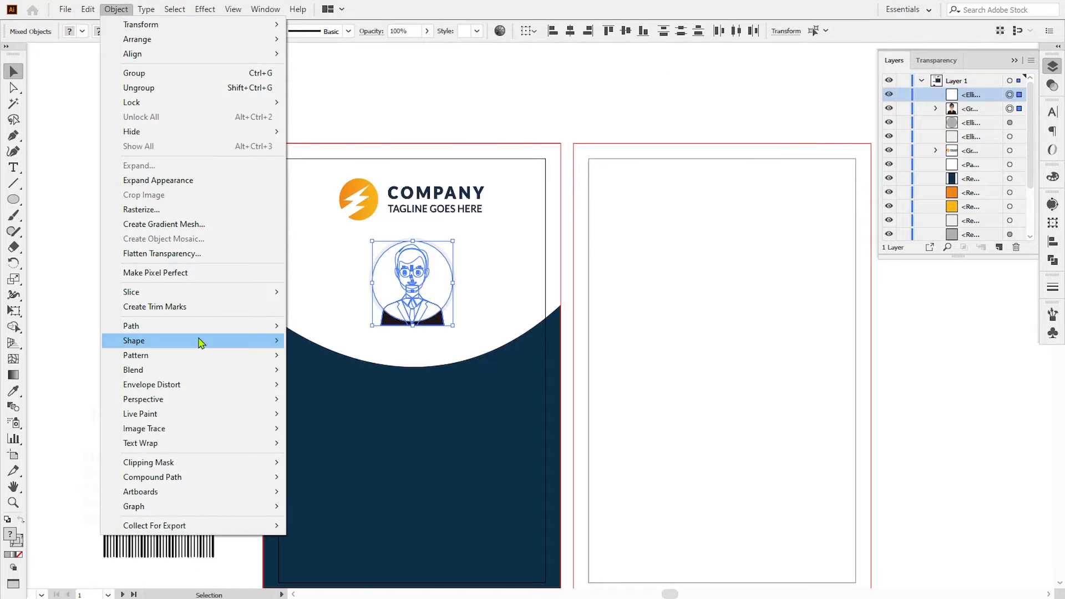
pyautogui.moveTo(205, 472)
pyautogui.click(311, 462)
pyautogui.click(662, 390)
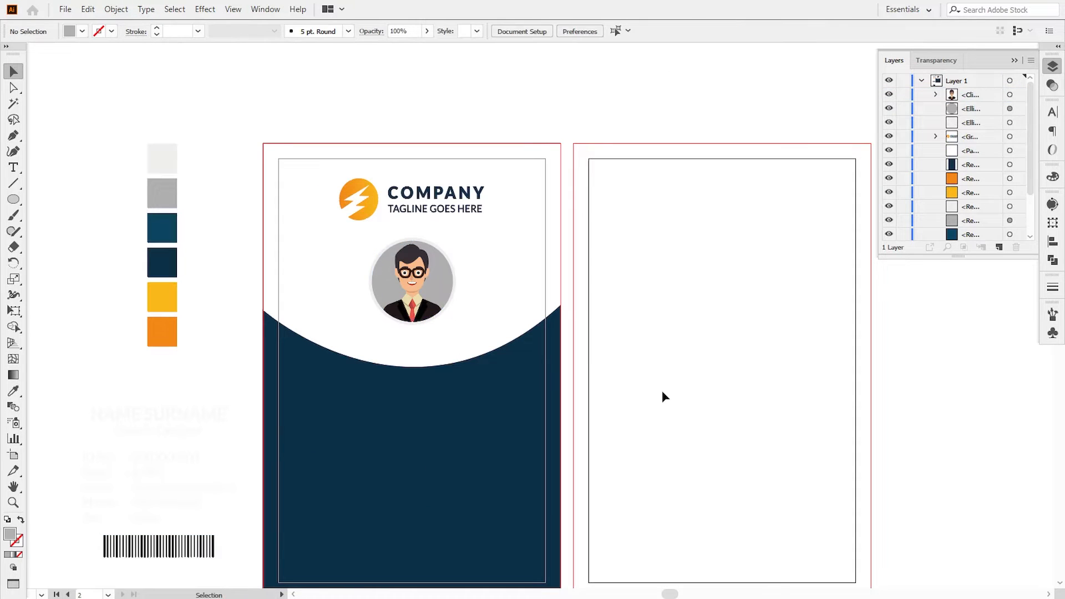
# Step: Group the clipped portrait with the grey circle and the light grey ring circle
pyautogui.click(444, 302)
pyautogui.keyDown('shift'); pyautogui.click(453, 304); pyautogui.keyUp('shift')
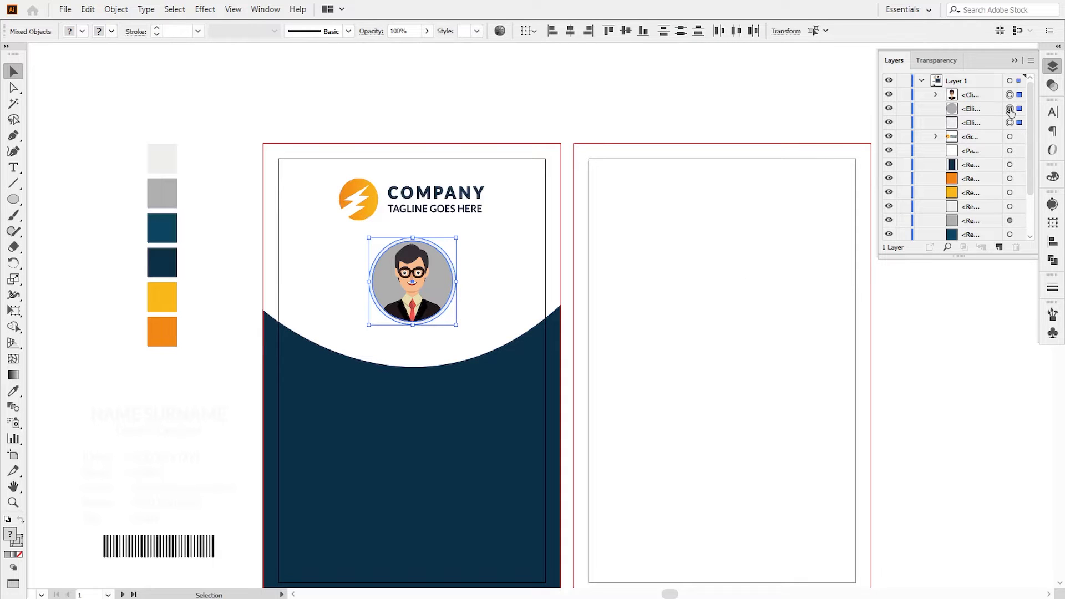
pyautogui.click(116, 9)
pyautogui.click(129, 71)
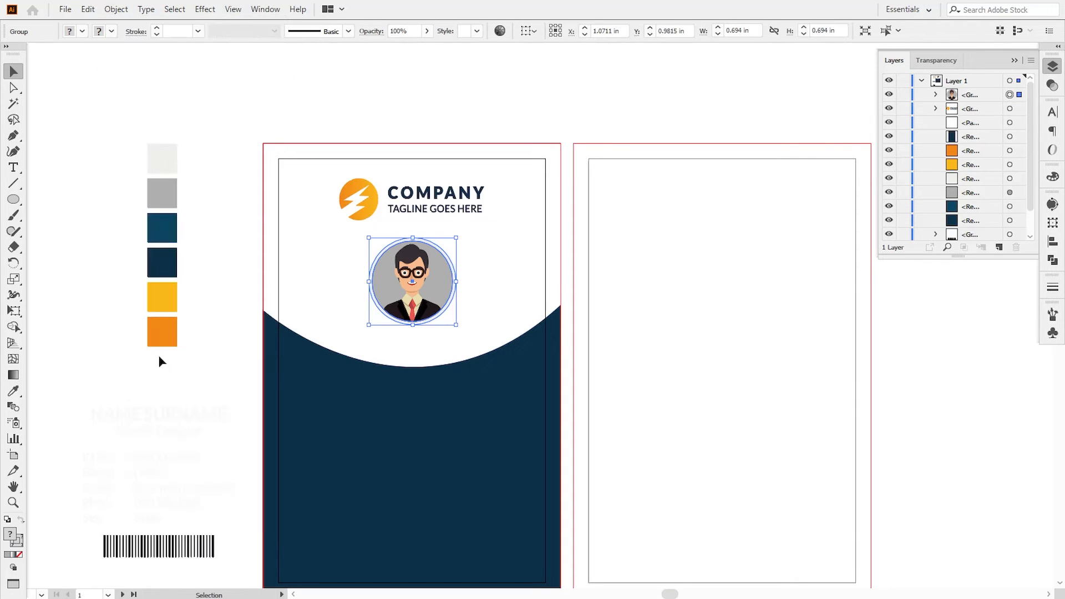
pyautogui.click(114, 373)
# Step: Scale the portrait group up proportionally to about 0.85 in and move it down into the curve below the logo
pyautogui.click(491, 315)
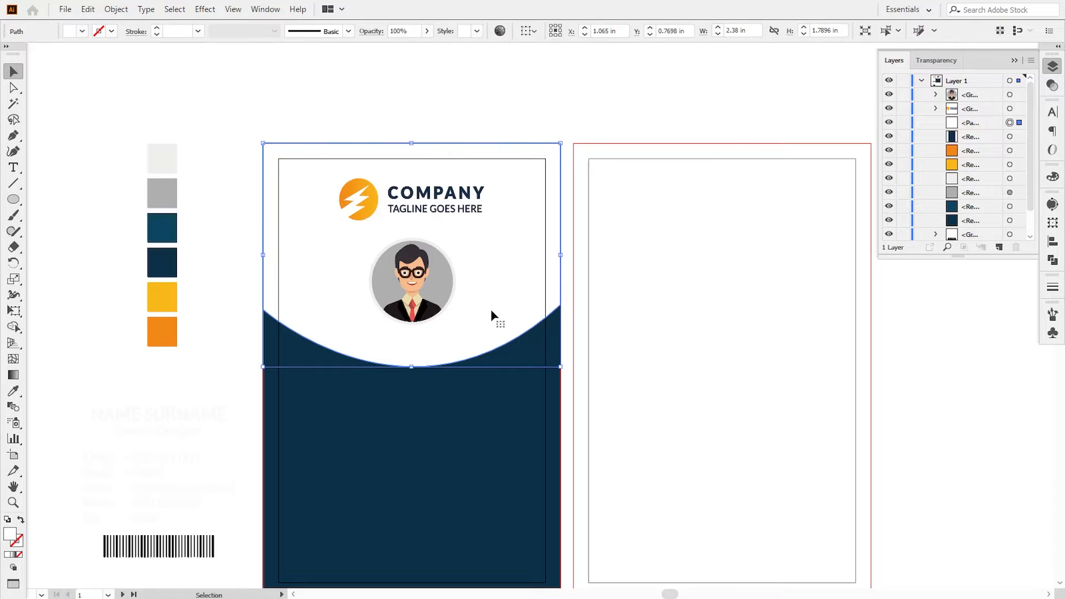
pyautogui.click(438, 305)
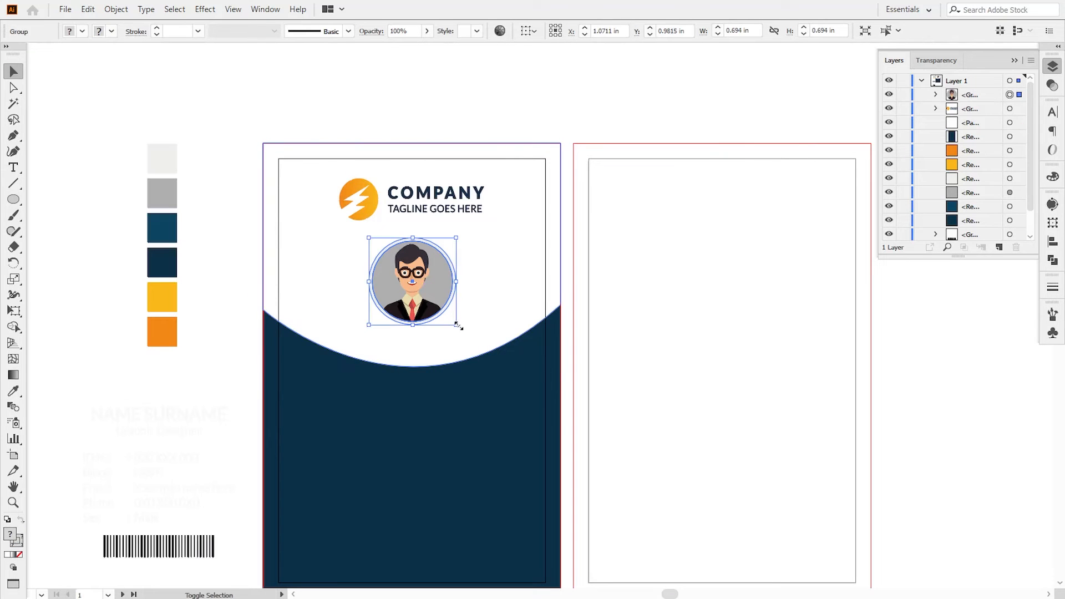
pyautogui.moveTo(457, 325); pyautogui.dragTo(461, 331)
pyautogui.press('Down')
pyautogui.press('Down')
pyautogui.press('Down')
pyautogui.press('Down')
pyautogui.press('Down')
pyautogui.press('Down')
pyautogui.press('Down')
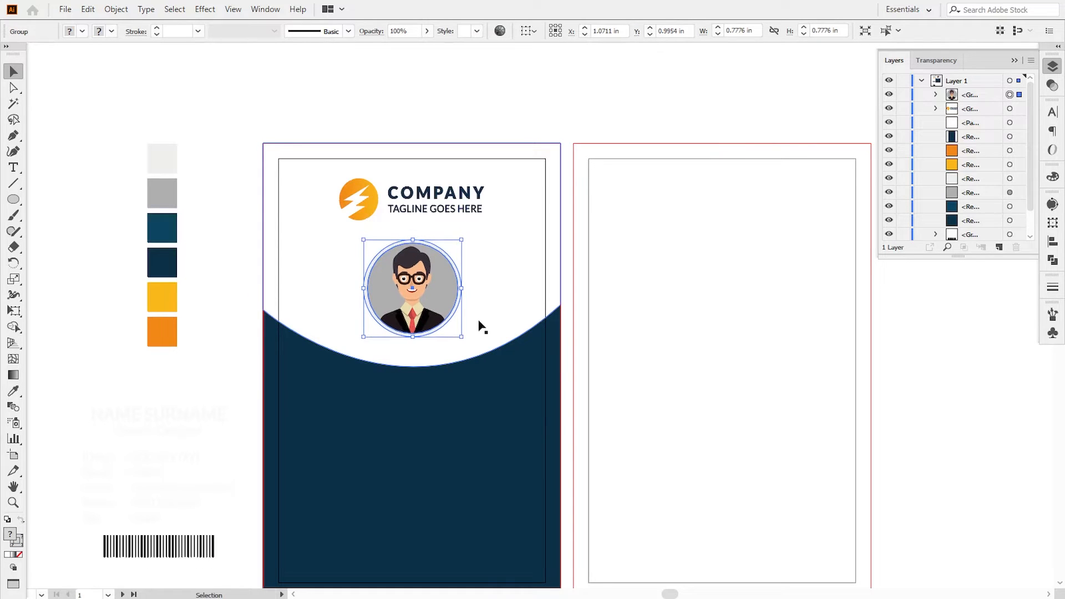
pyautogui.moveTo(462, 344); pyautogui.dragTo(468, 341)
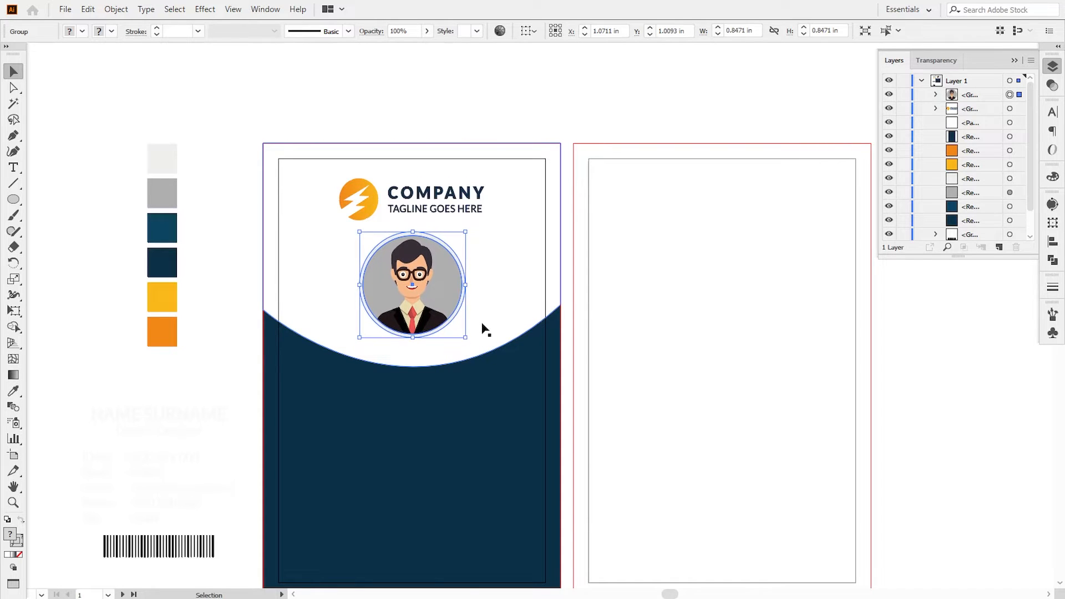
pyautogui.click(424, 98)
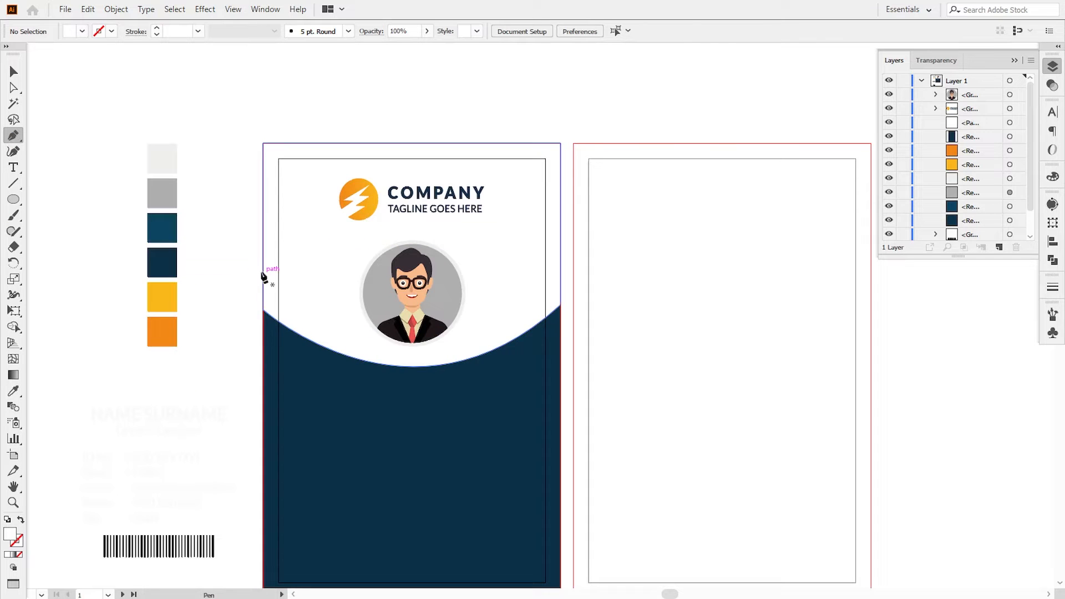
# Step: Draw a curved swoosh with the Pen tool from the card's left edge along the navy curve and fill it with the palette's orange
pyautogui.click(263, 266)
pyautogui.click(263, 309)
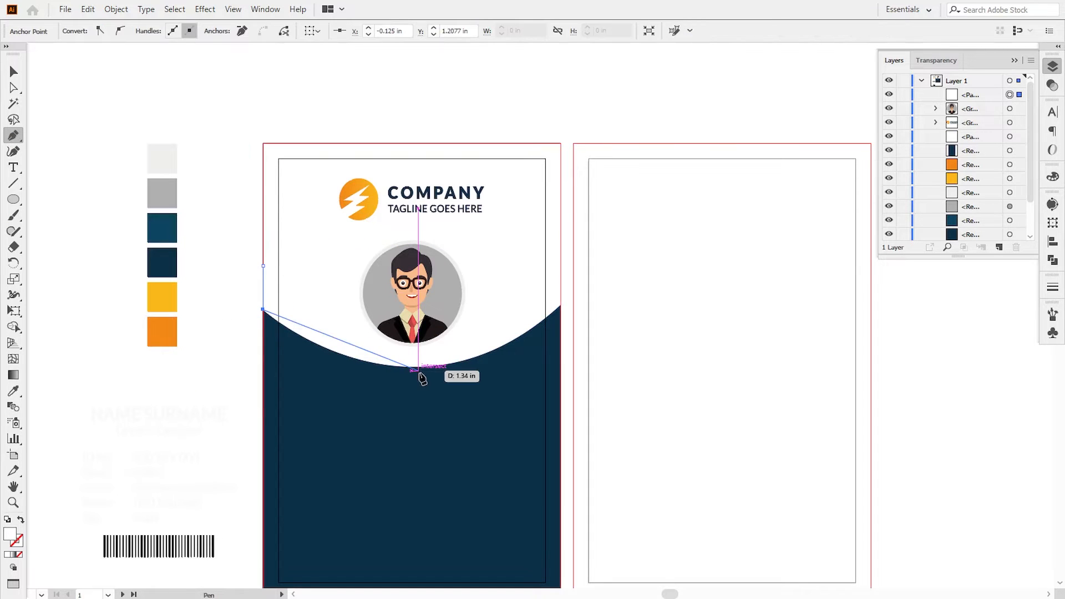
pyautogui.moveTo(434, 367); pyautogui.dragTo(533, 356)
pyautogui.click(434, 367)
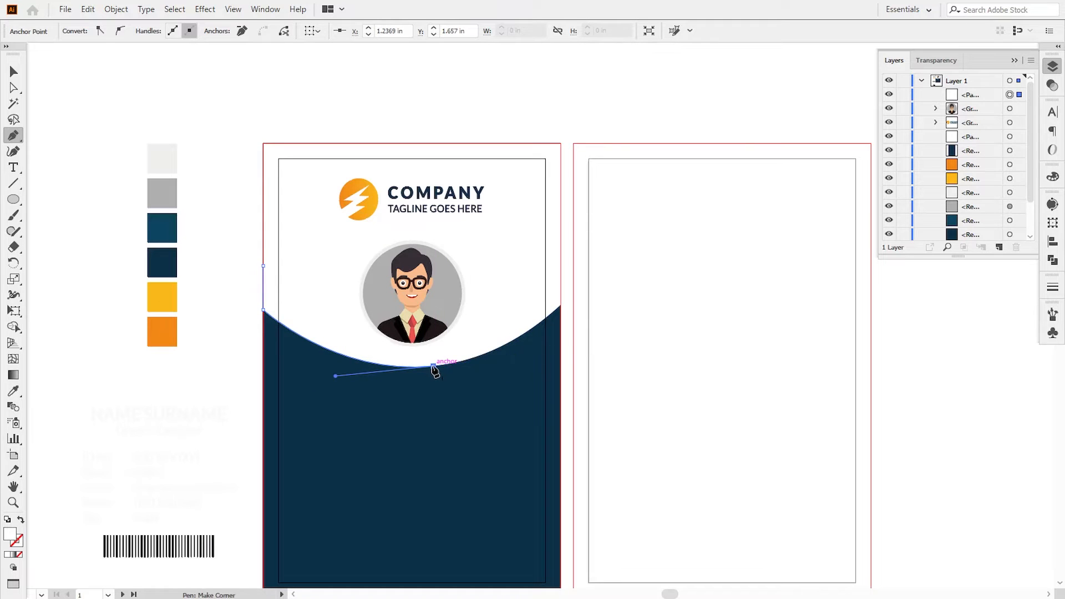
pyautogui.moveTo(264, 267); pyautogui.dragTo(207, 186)
pyautogui.press('i')
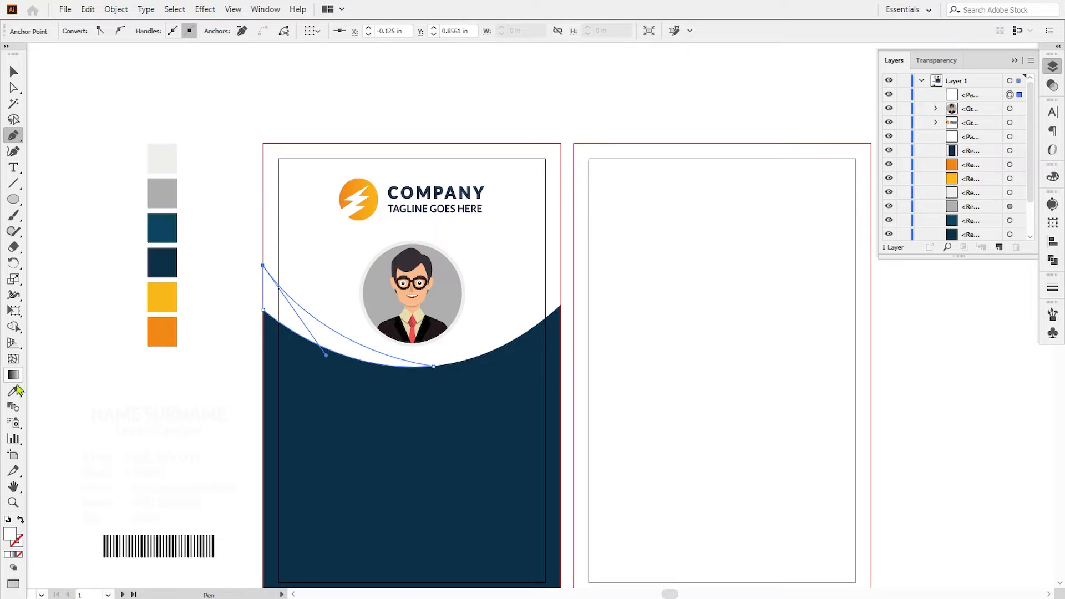
pyautogui.click(148, 335)
# Step: Reshape the orange swoosh: raise its top-left anchor to Y 0.6847 in, extend the tip to X 1.4817 in, and adjust both curve handles
pyautogui.click(14, 88)
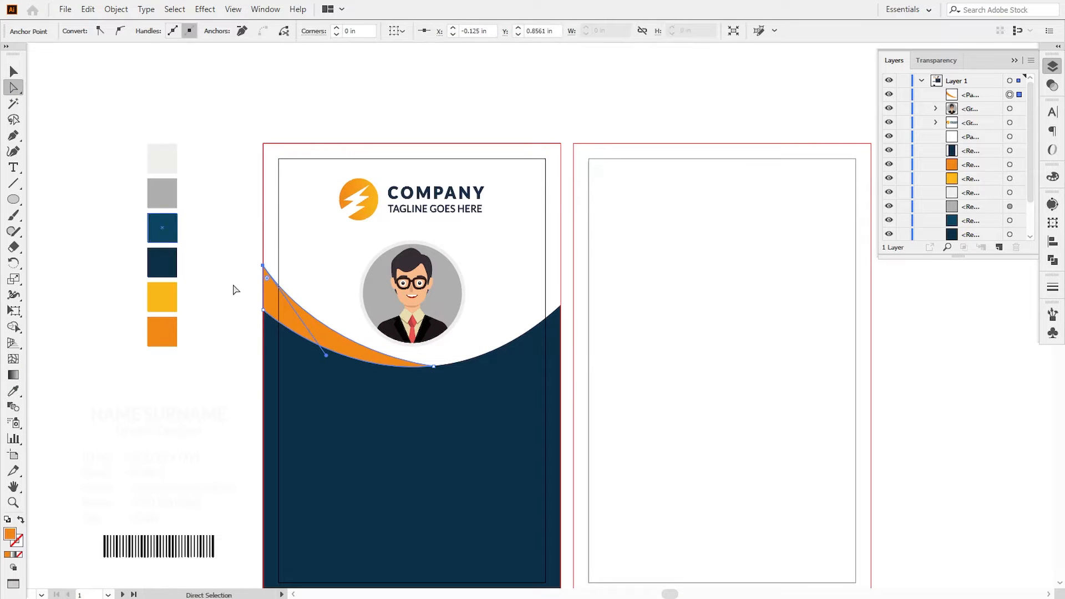
pyautogui.moveTo(264, 268); pyautogui.dragTo(264, 246)
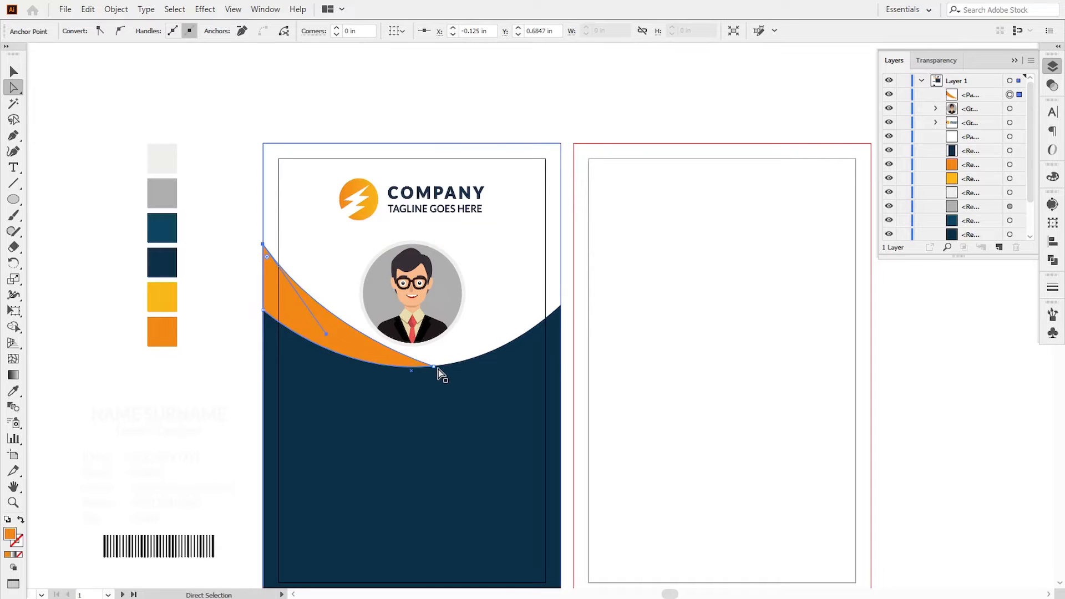
pyautogui.moveTo(438, 369); pyautogui.dragTo(468, 361)
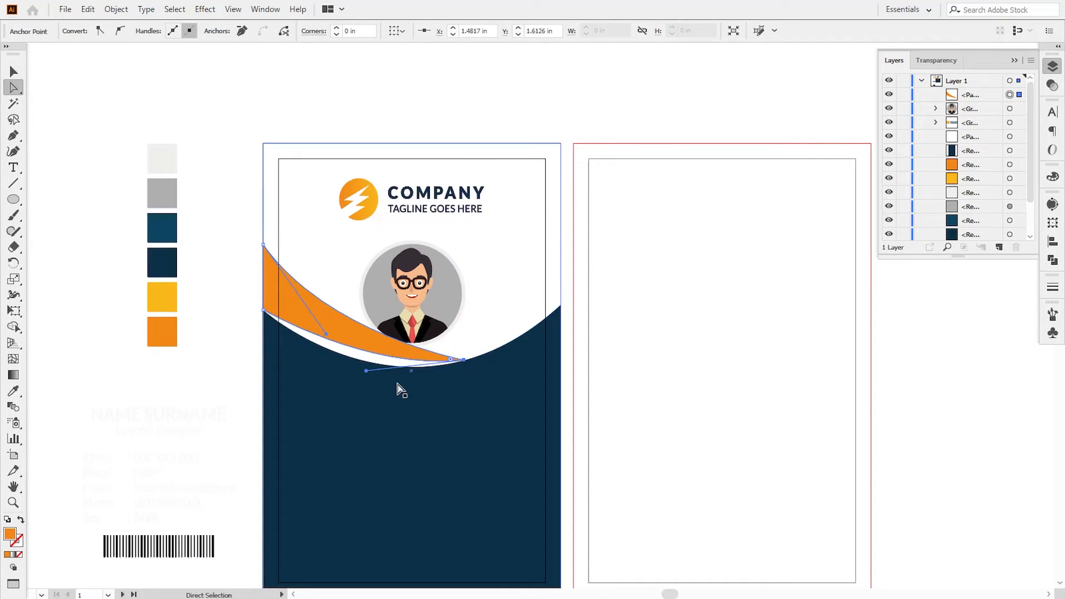
pyautogui.moveTo(366, 370); pyautogui.dragTo(355, 395)
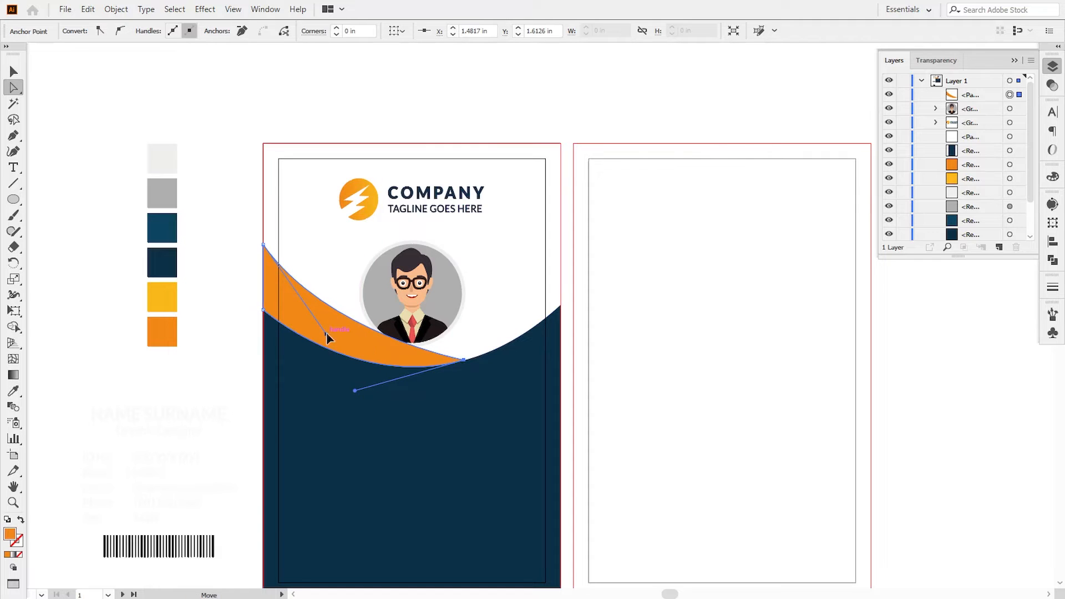
pyautogui.moveTo(328, 344); pyautogui.dragTo(326, 370)
pyautogui.click(227, 405)
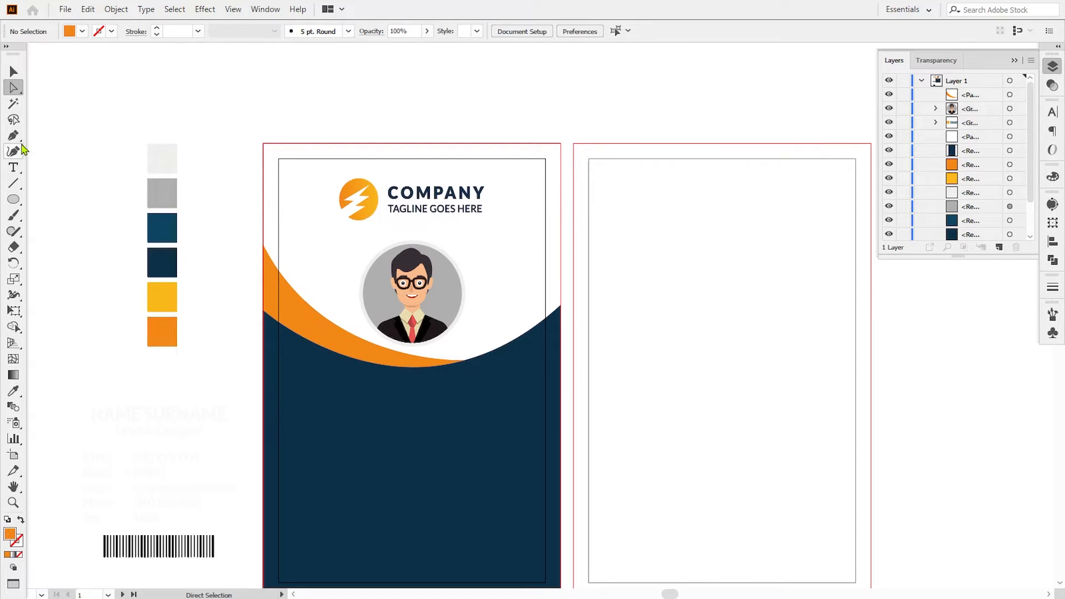
# Step: Draw a second curved swoosh from the card's right edge towards the orange tip and fill it with the palette's yellow
pyautogui.press('p')
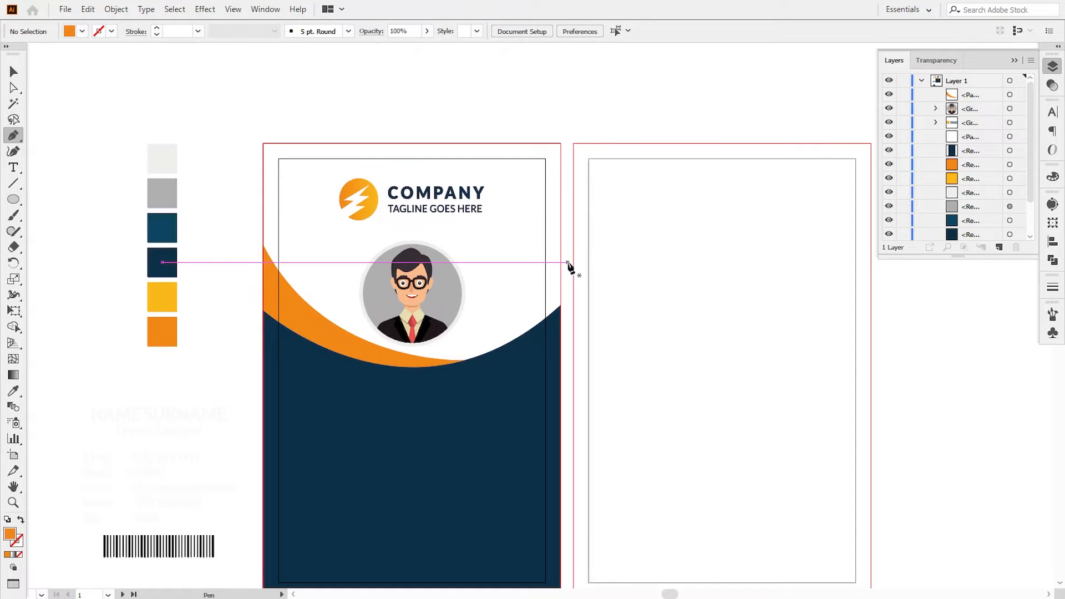
pyautogui.click(560, 273)
pyautogui.click(560, 305)
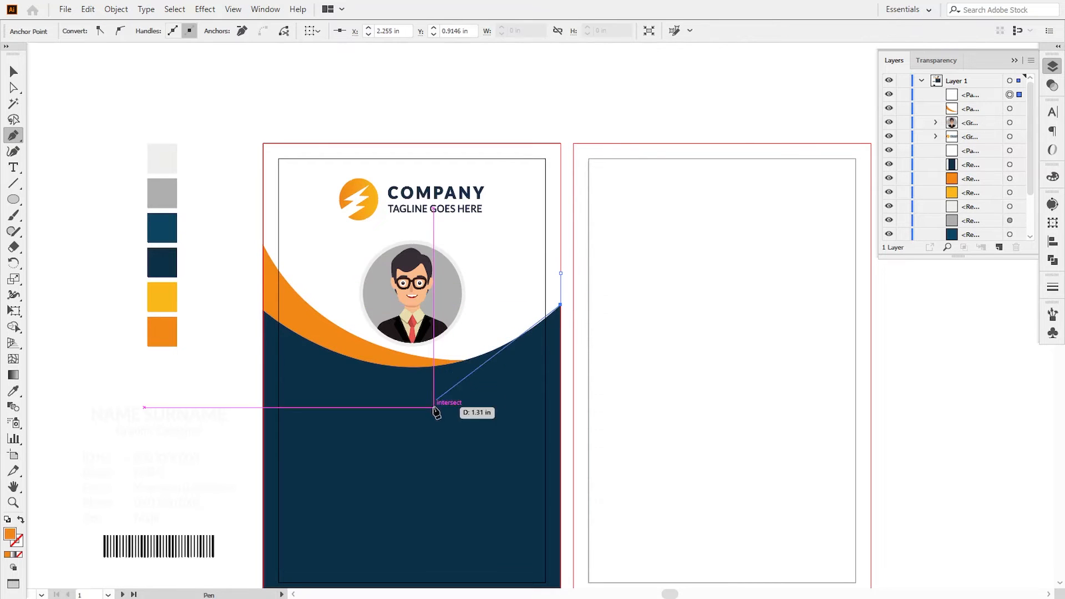
pyautogui.moveTo(445, 354); pyautogui.dragTo(561, 276)
pyautogui.click(560, 272)
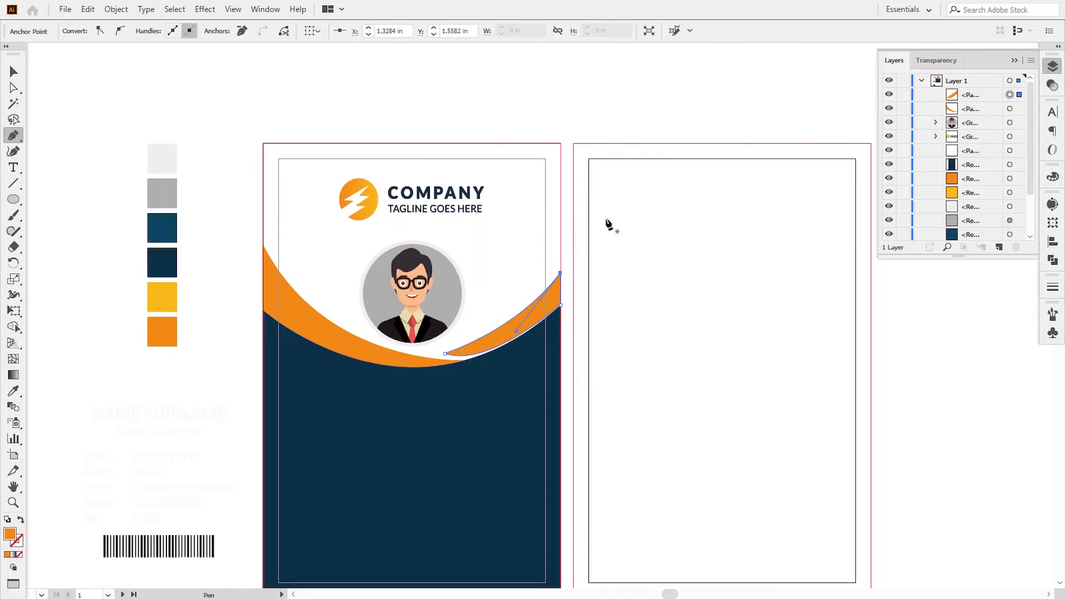
pyautogui.click(14, 390)
pyautogui.click(162, 297)
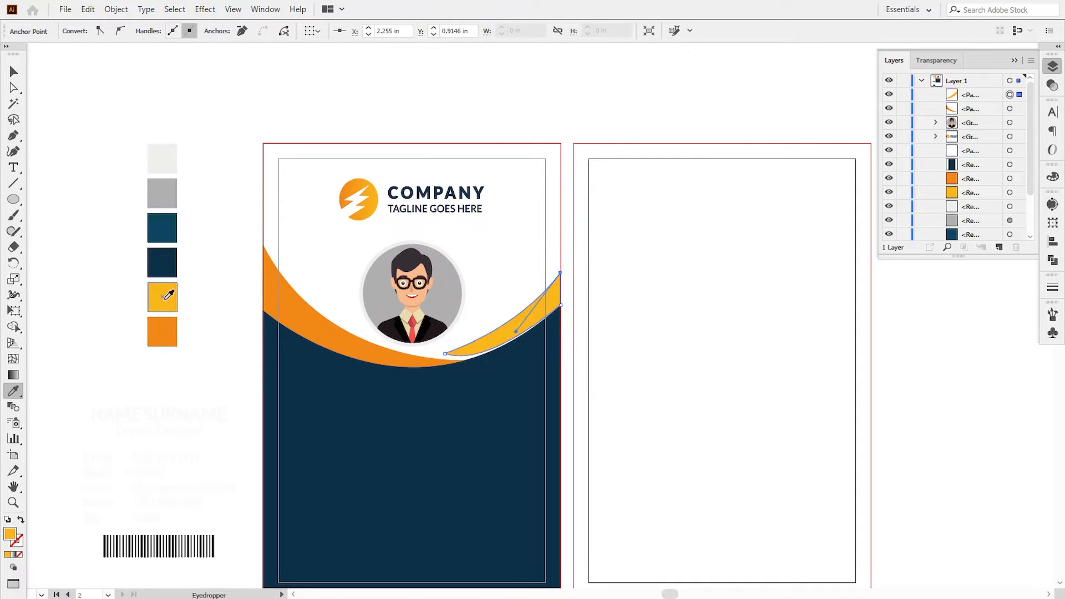
# Step: Reshape the yellow swoosh by extending its tip to about X 1.21 in, raising its top-right anchor and adjusting the curve handles
pyautogui.click(16, 87)
pyautogui.moveTo(445, 354); pyautogui.dragTo(509, 360)
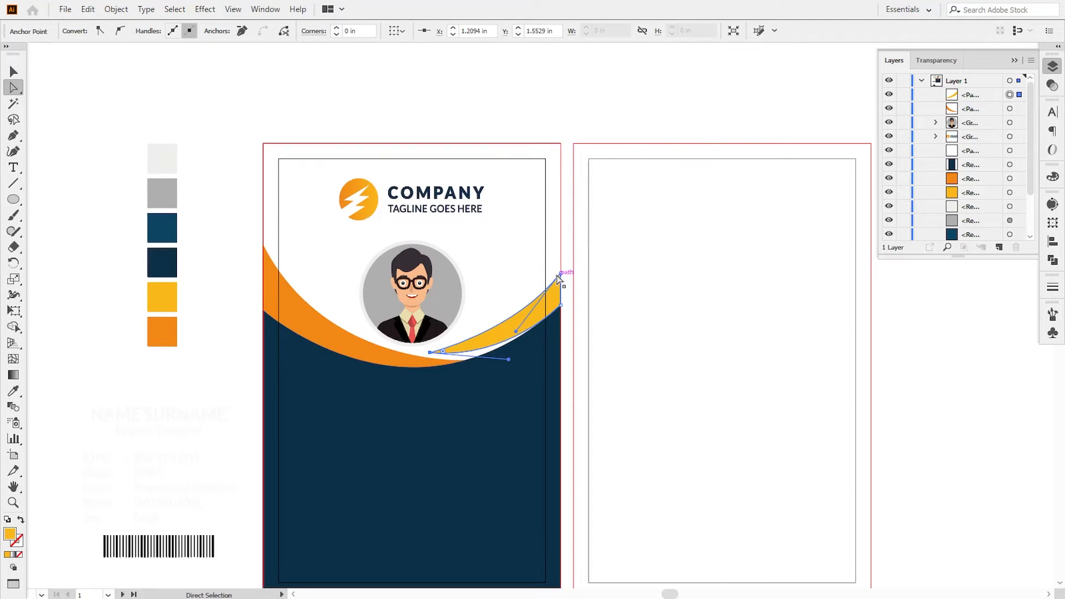
pyautogui.click(560, 273)
pyautogui.moveTo(562, 276); pyautogui.dragTo(563, 269)
pyautogui.moveTo(516, 331); pyautogui.dragTo(527, 336)
pyautogui.click(584, 339)
pyautogui.click(561, 305)
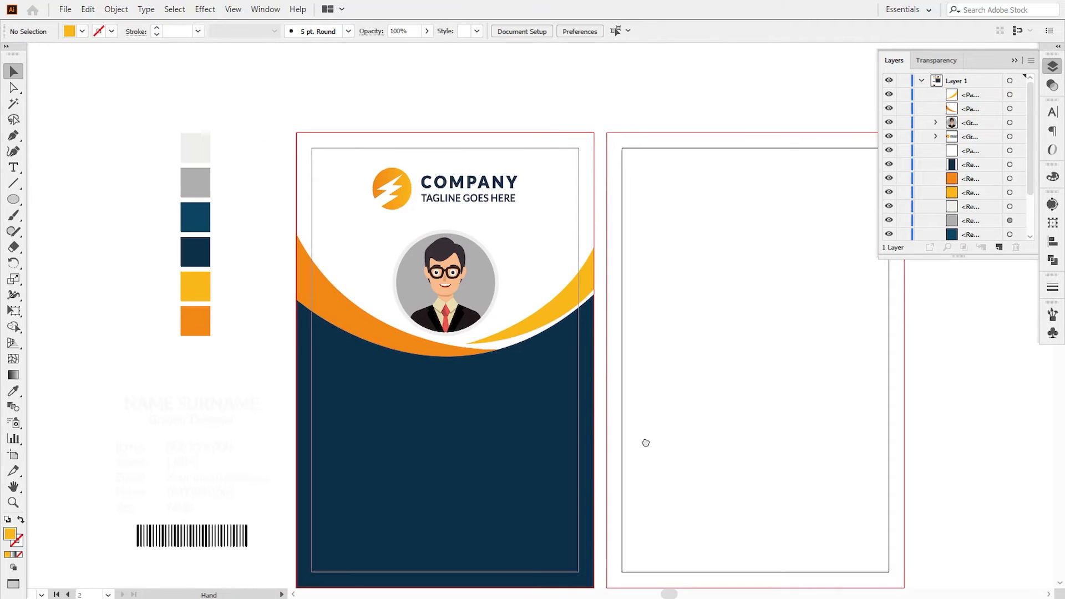
pyautogui.moveTo(646, 443); pyautogui.dragTo(637, 425)
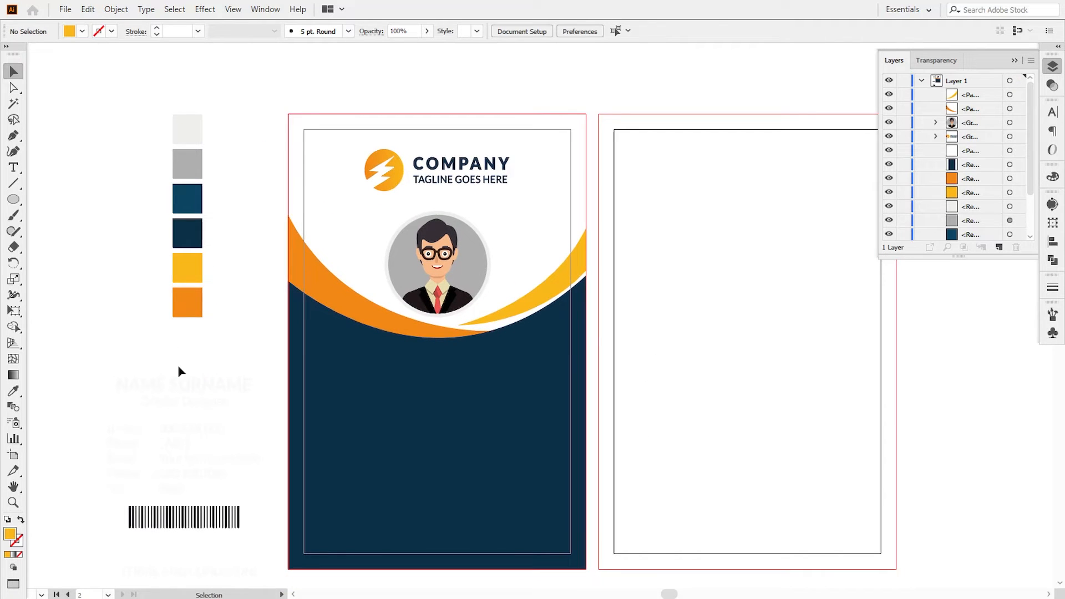
# Step: Move the name, employee details and barcode group onto the front card's navy area and bring it to the front
pyautogui.click(187, 385)
pyautogui.moveTo(187, 387); pyautogui.dragTo(440, 385)
pyautogui.moveTo(439, 388); pyautogui.dragTo(439, 389)
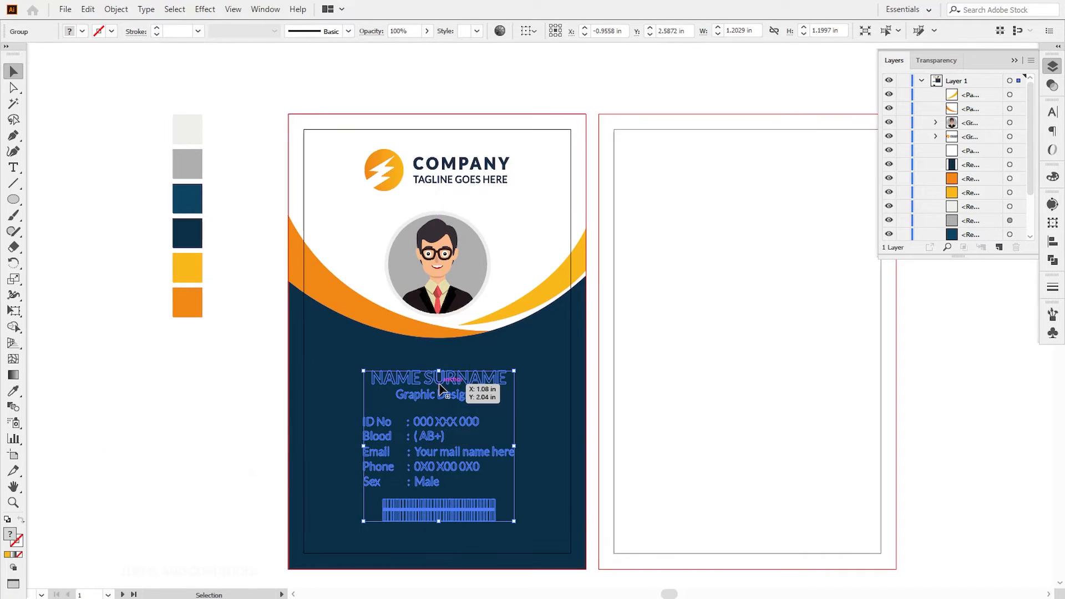
pyautogui.rightClick(491, 472)
pyautogui.moveTo(605, 394)
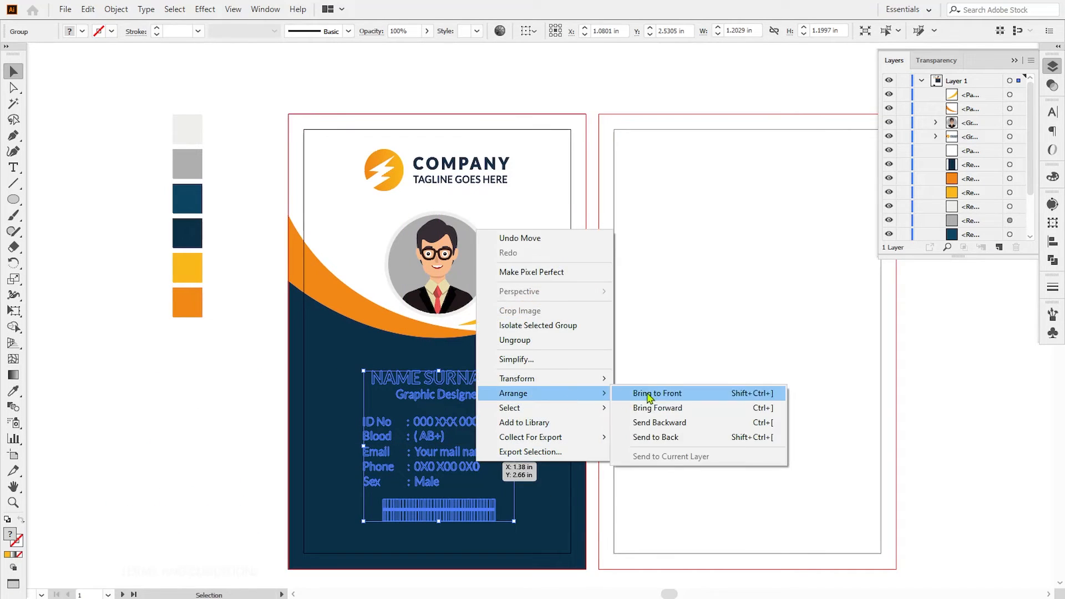
pyautogui.click(643, 393)
# Step: Nudge the employee details group up to Y 2.4333 in and enlarge it slightly from its centre
pyautogui.press('Up')
pyautogui.press('Up')
pyautogui.press('Up')
pyautogui.press('Up')
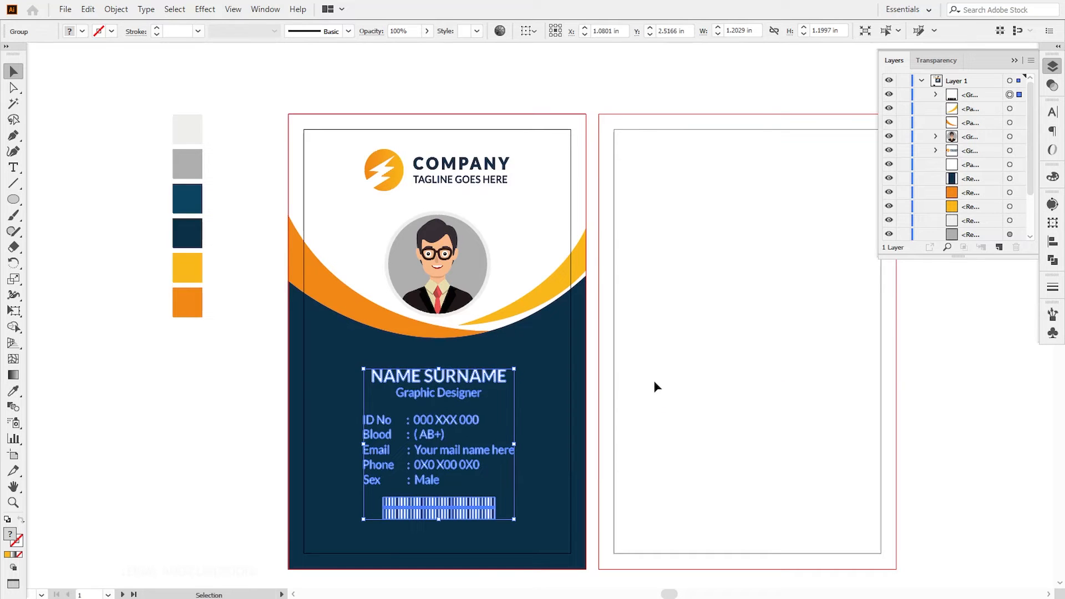
pyautogui.press('Up')
pyautogui.press('Up')
pyautogui.press('Up')
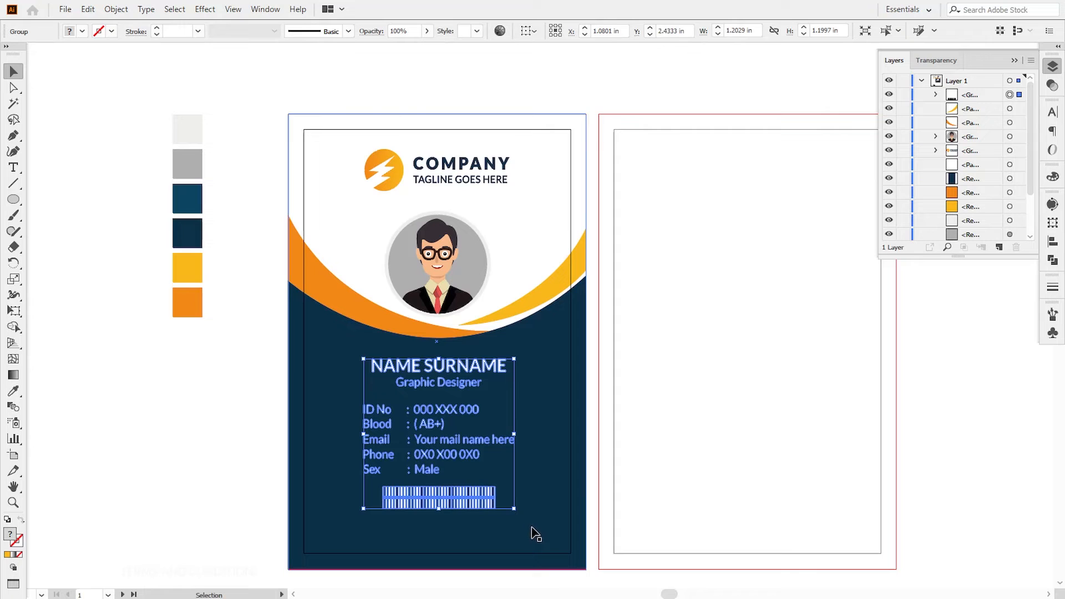
pyautogui.moveTo(515, 508)
pyautogui.mouseDown()
pyautogui.moveTo(543, 511)
pyautogui.moveTo(519, 512)
pyautogui.mouseUp()
pyautogui.click(704, 444)
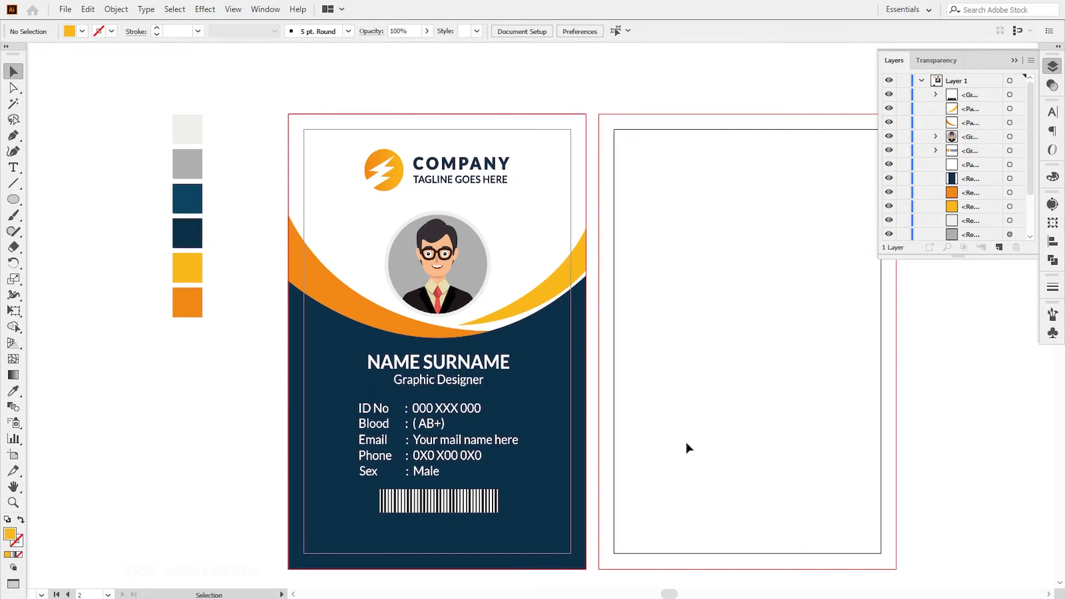
# Step: Draw a curved yellow swoosh with the Pen tool from the front card's right edge to its bottom edge, closing back to the right edge at about Y 2.52 in
pyautogui.moveTo(665, 454); pyautogui.dragTo(623, 450)
pyautogui.click(13, 136)
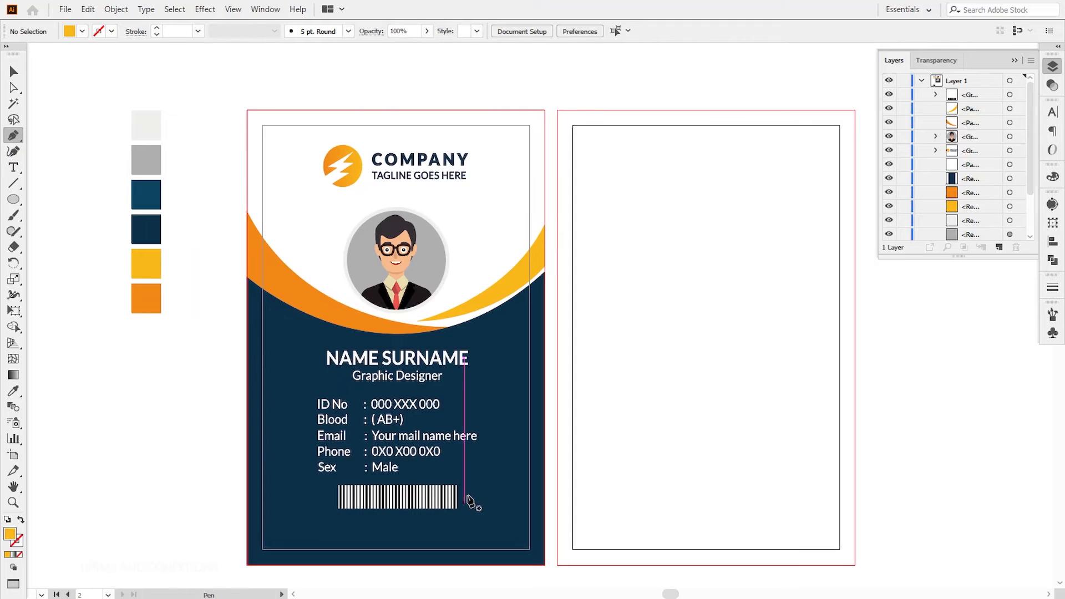
pyautogui.moveTo(484, 482); pyautogui.dragTo(488, 462)
pyautogui.click(549, 387)
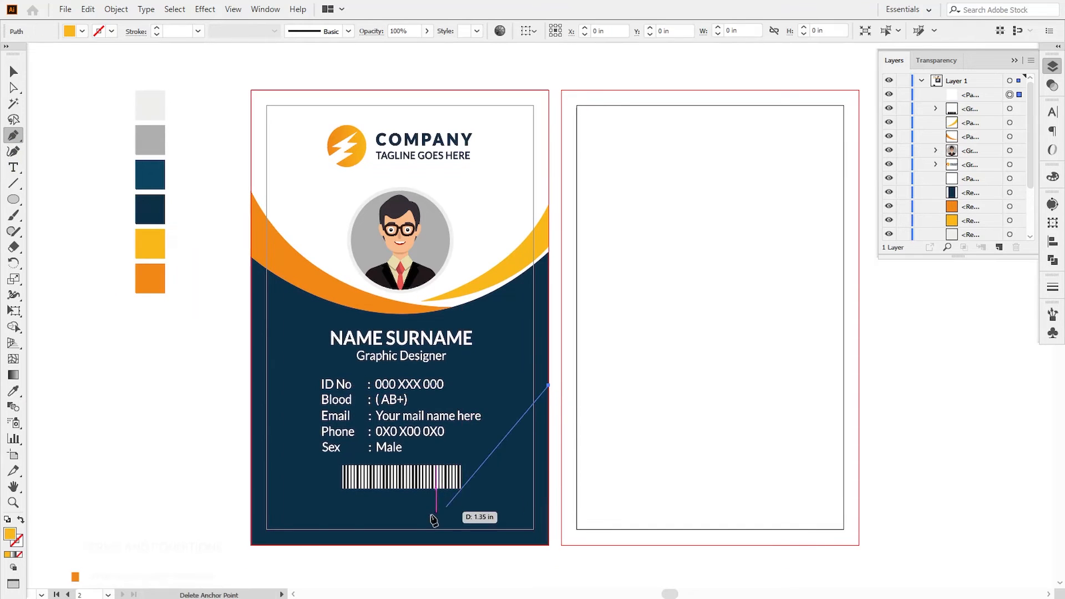
pyautogui.moveTo(315, 546); pyautogui.dragTo(110, 578)
pyautogui.click(315, 546)
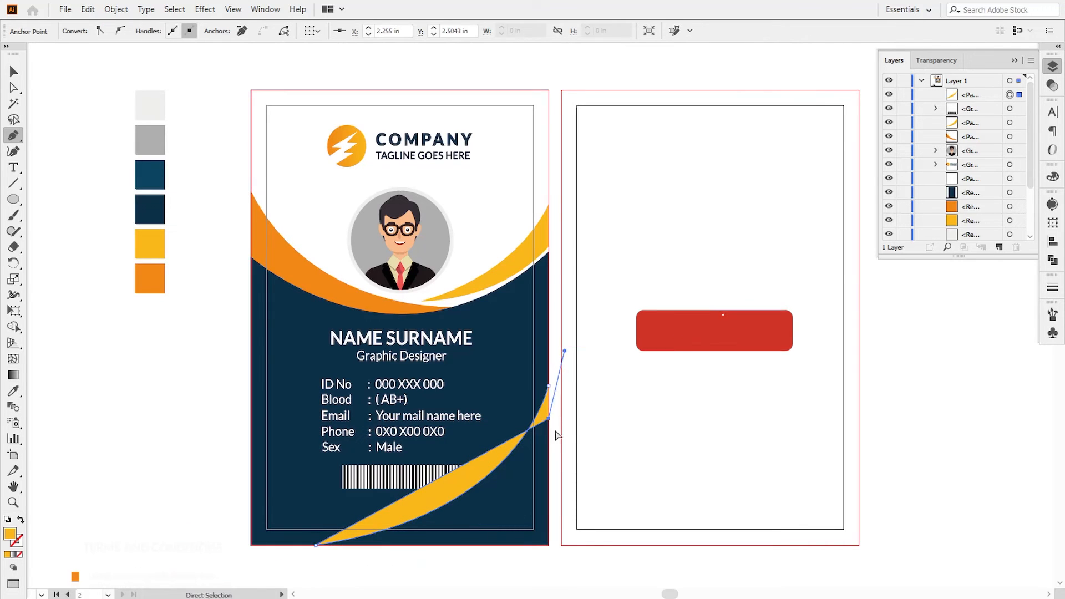
pyautogui.moveTo(549, 420); pyautogui.dragTo(605, 301)
pyautogui.click(549, 420)
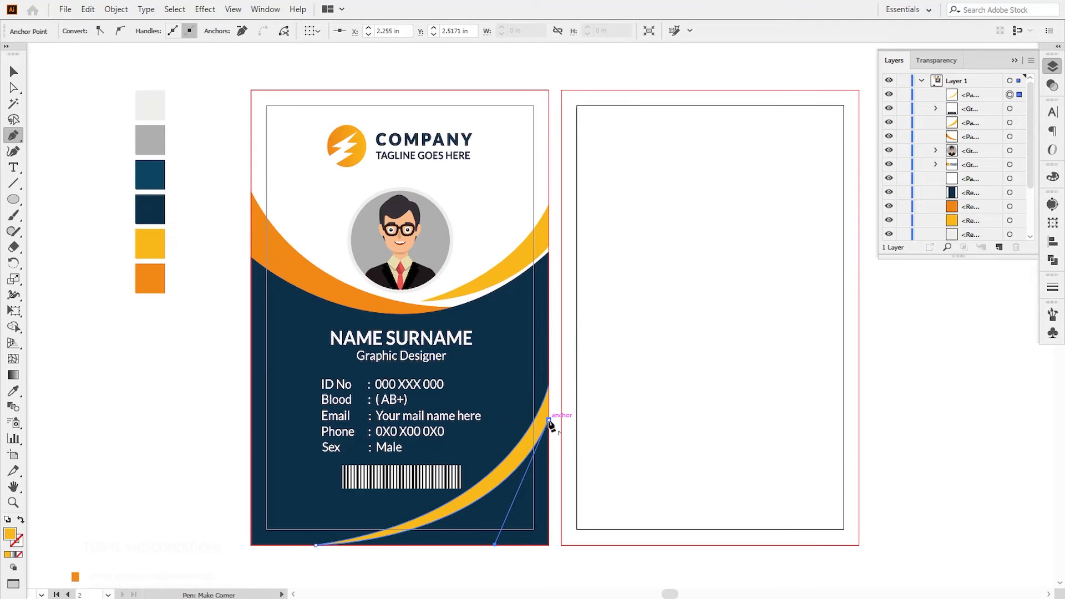
# Step: Reshape the bottom yellow swoosh by lowering its lower right-edge anchor and adjusting the curve handle to thicken the band
pyautogui.click(549, 385)
pyautogui.press('a')
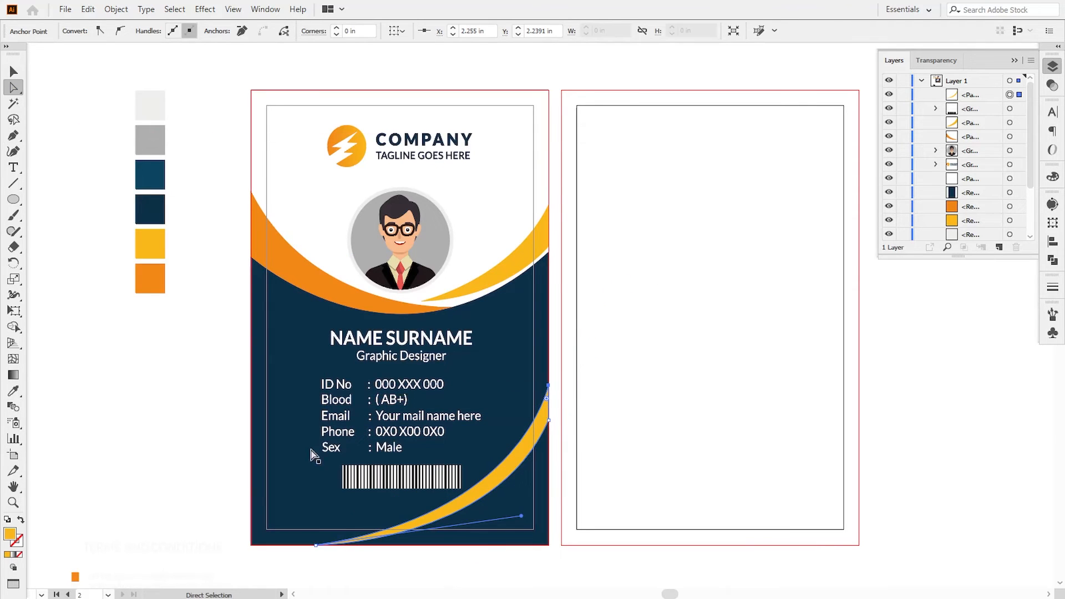
pyautogui.moveTo(546, 427); pyautogui.dragTo(550, 436)
pyautogui.moveTo(495, 560)
pyautogui.mouseDown()
pyautogui.moveTo(501, 545)
pyautogui.moveTo(487, 552)
pyautogui.mouseUp()
pyautogui.click(508, 581)
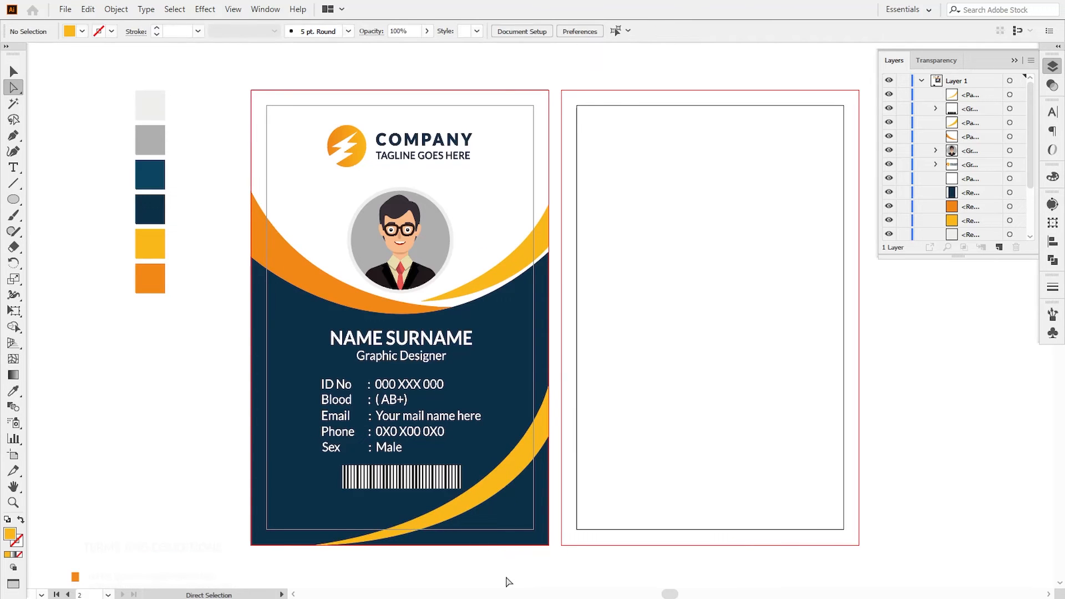
# Step: Draw a curved bottom-right corner shape with the Pen tool from right-edge Y 2.4901 in to bottom-edge X 0.3927 in and fill it with the palette's lighter blue
pyautogui.click(13, 135)
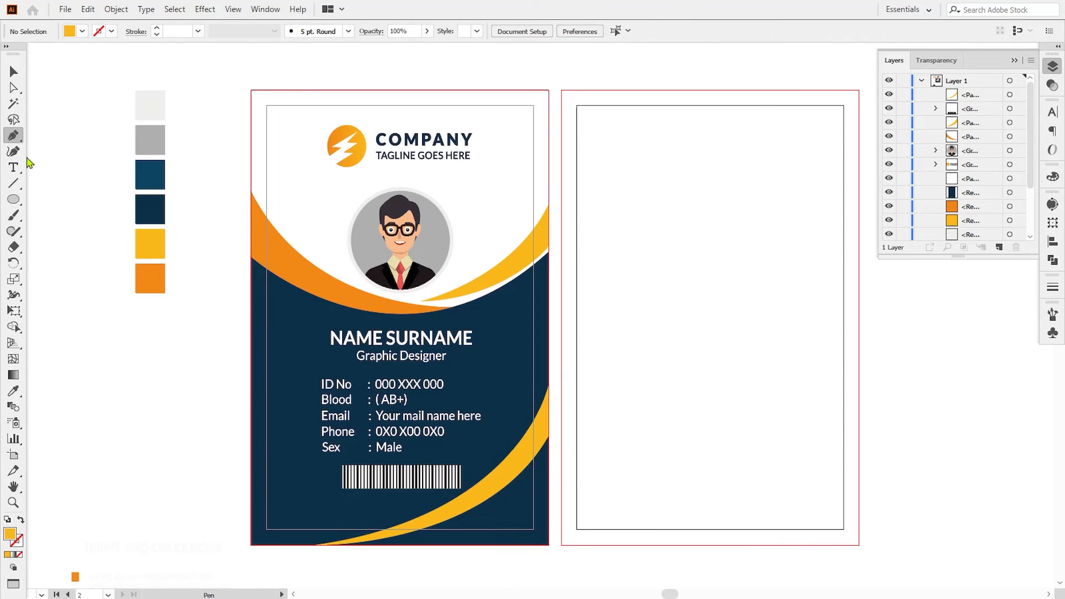
pyautogui.click(548, 416)
pyautogui.click(549, 545)
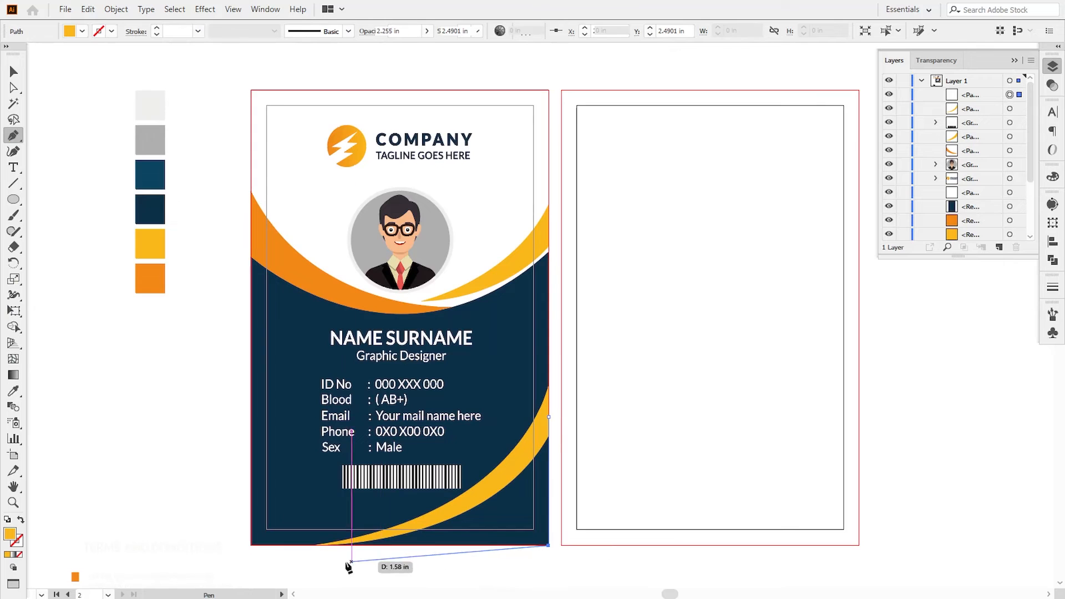
pyautogui.click(315, 545)
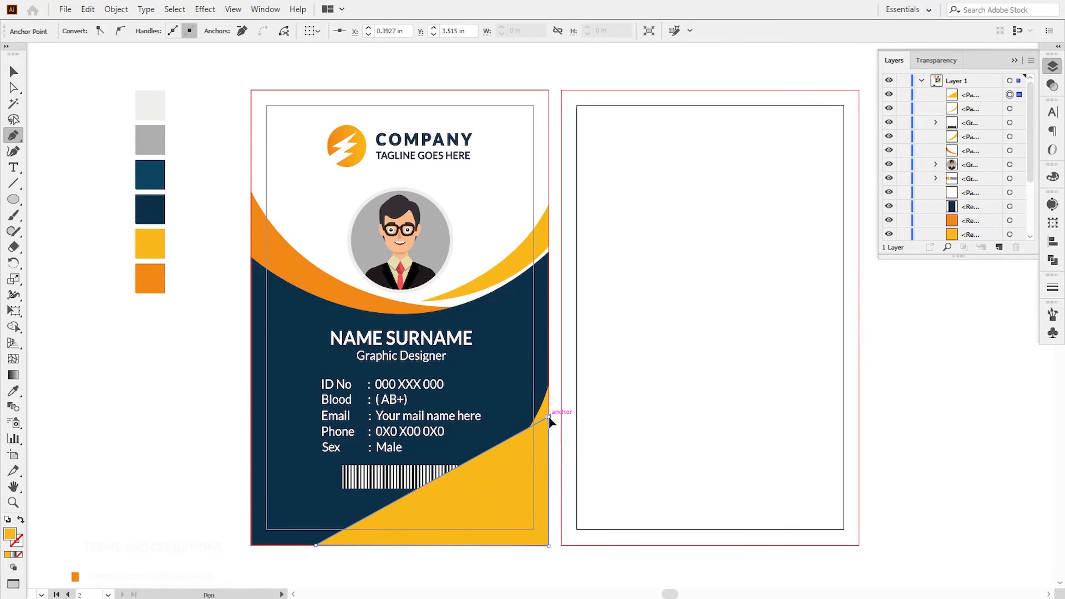
pyautogui.moveTo(548, 417); pyautogui.dragTo(611, 284)
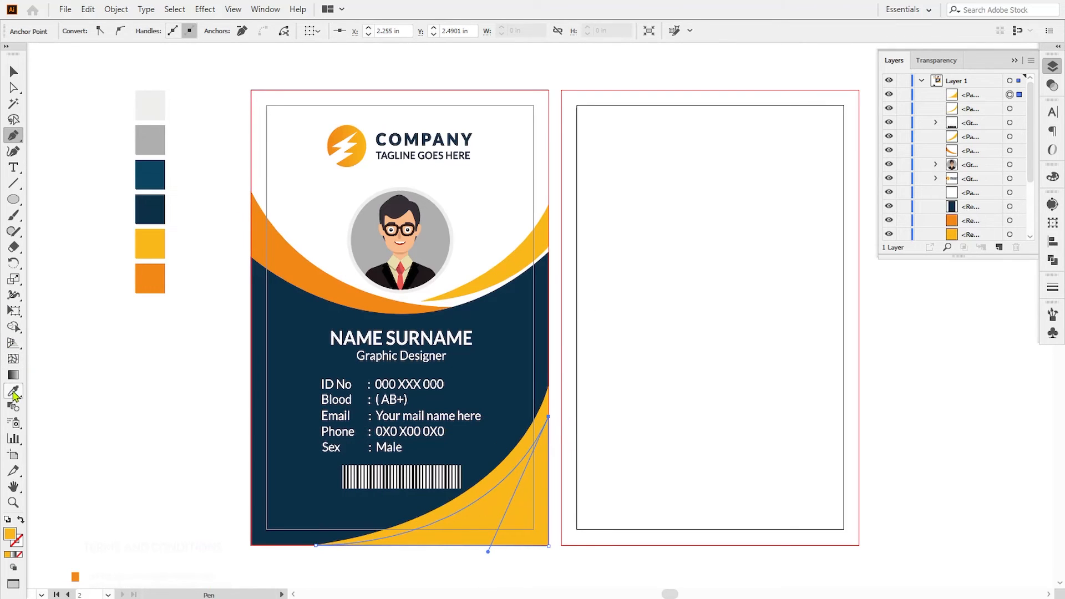
pyautogui.click(14, 391)
pyautogui.click(149, 174)
# Step: Bring the bottom yellow swoosh to the front, above the blue corner shape
pyautogui.click(14, 71)
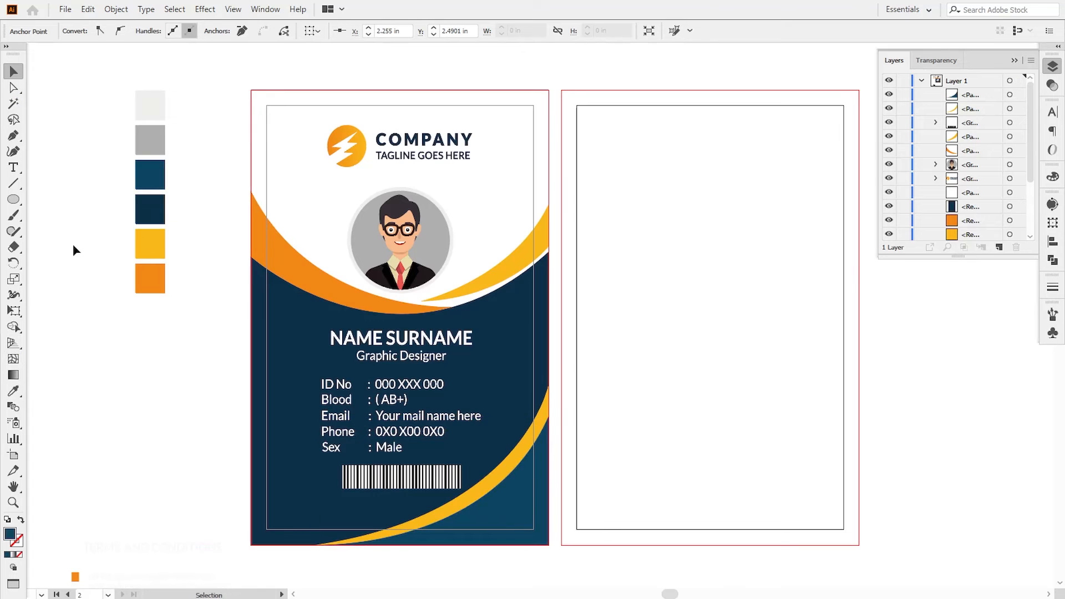
pyautogui.click(476, 506)
pyautogui.rightClick(474, 499)
pyautogui.moveTo(521, 437)
pyautogui.click(655, 444)
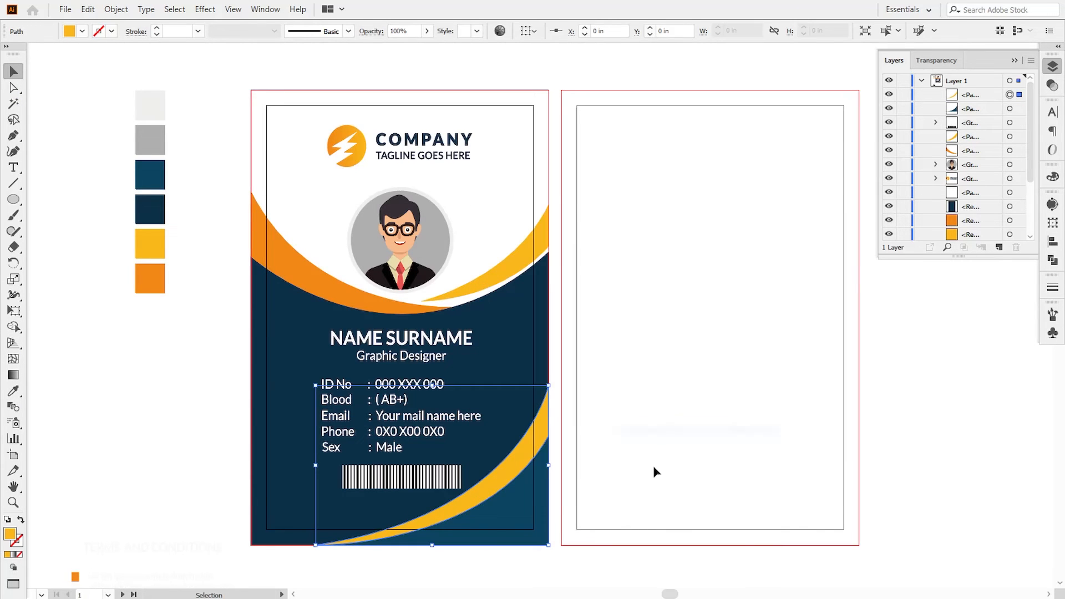
pyautogui.click(653, 465)
# Step: Copy the front card's background shapes, orange swoosh, bottom yellow swoosh and blue corner shape onto the second card
pyautogui.moveTo(679, 469); pyautogui.dragTo(658, 468)
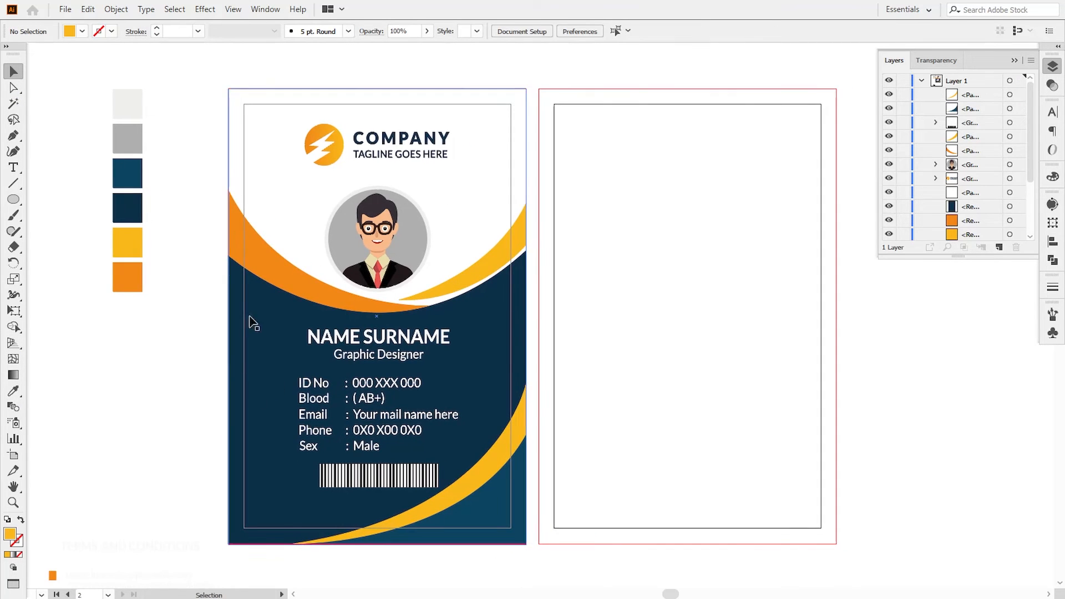
pyautogui.moveTo(203, 178); pyautogui.dragTo(418, 505)
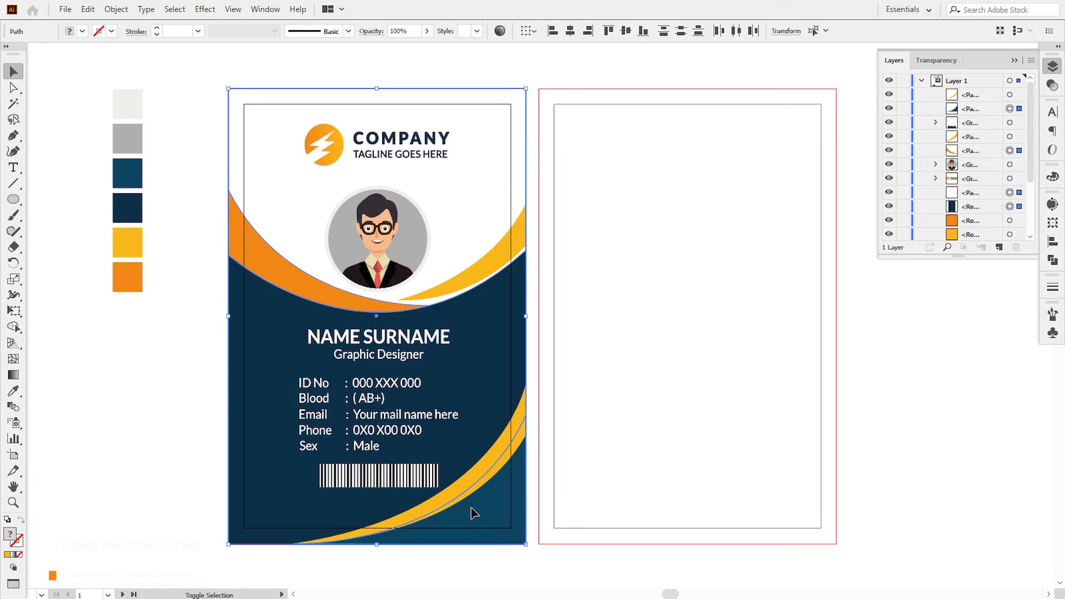
pyautogui.keyDown('shift'); pyautogui.click(478, 479); pyautogui.keyUp('shift')
pyautogui.moveTo(475, 476); pyautogui.dragTo(788, 453)
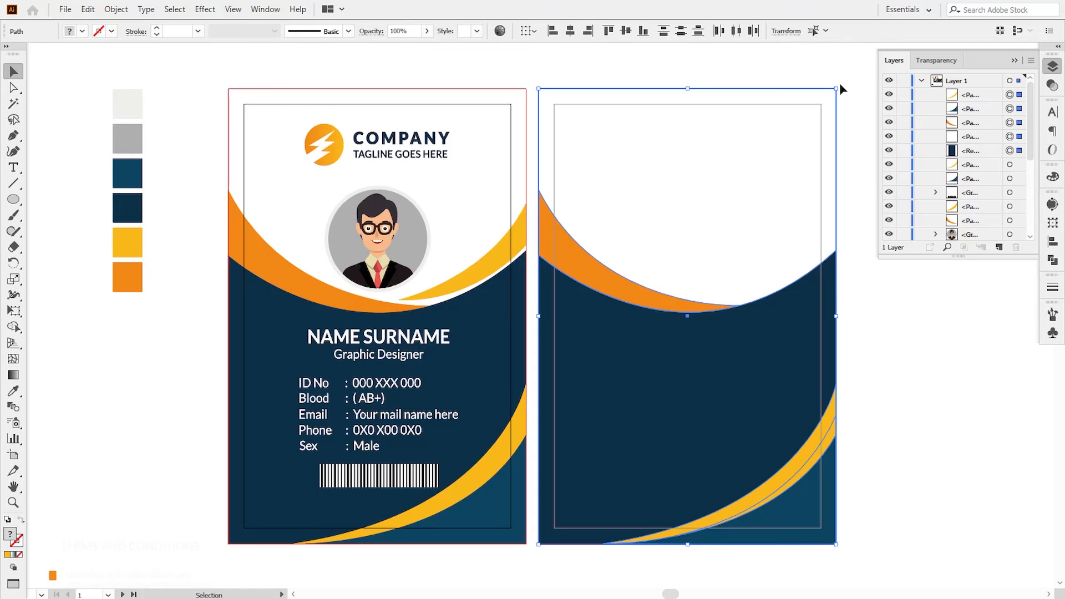
# Step: Rotate the copied artwork on the back card 180° and reflect it across the vertical axis
pyautogui.moveTo(840, 89); pyautogui.dragTo(633, 468)
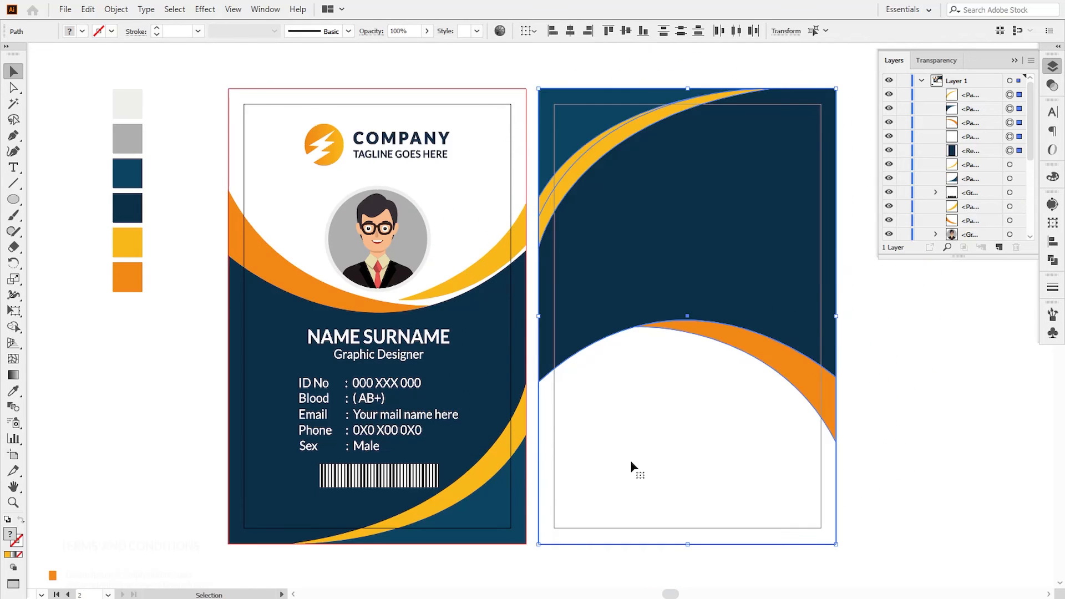
pyautogui.click(116, 9)
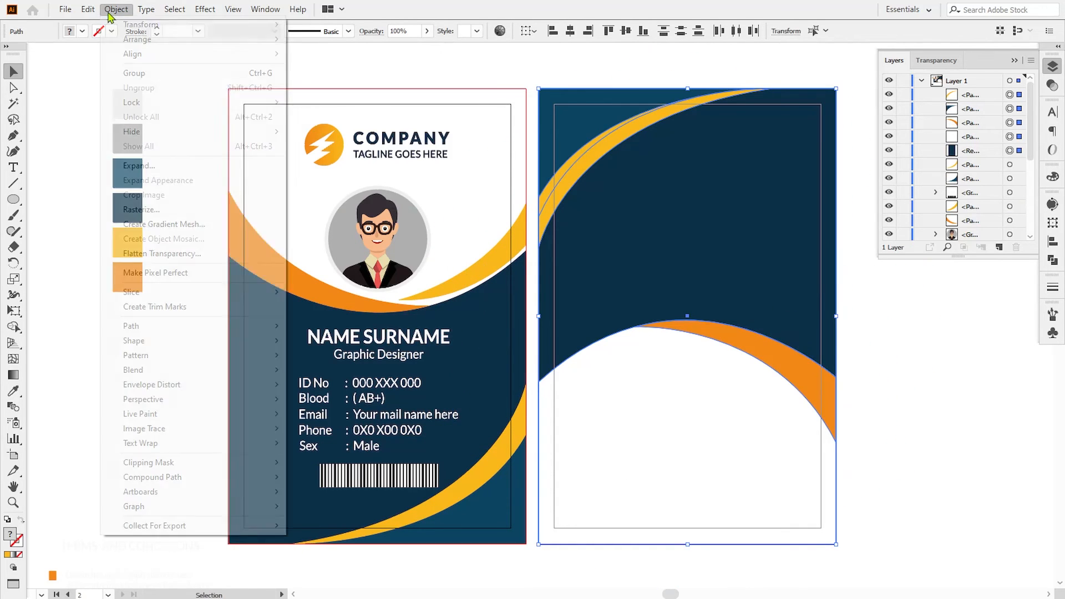
pyautogui.moveTo(145, 24)
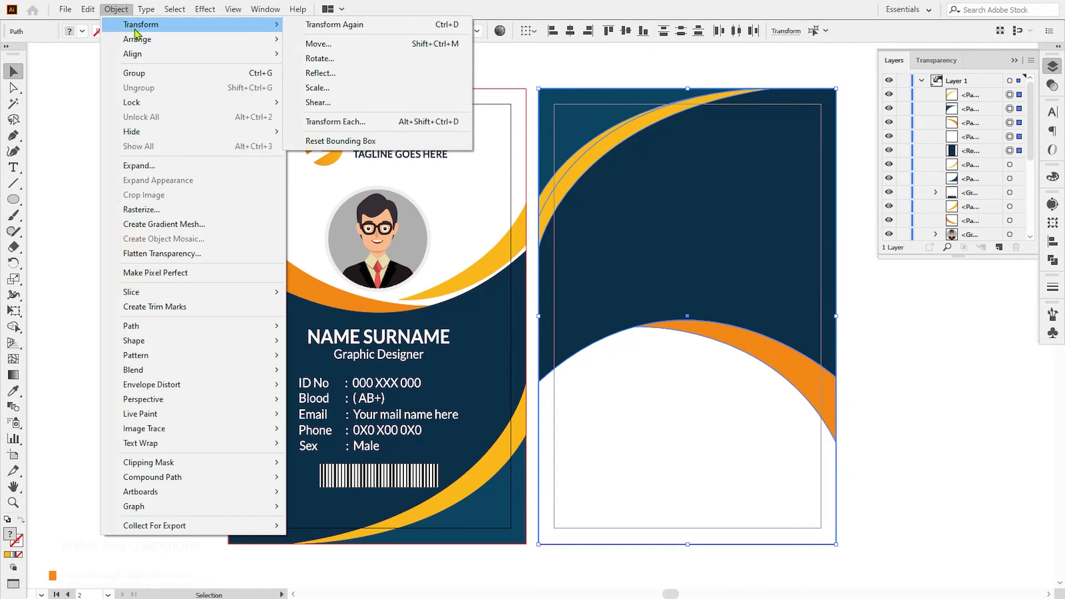
pyautogui.click(337, 79)
pyautogui.click(232, 516)
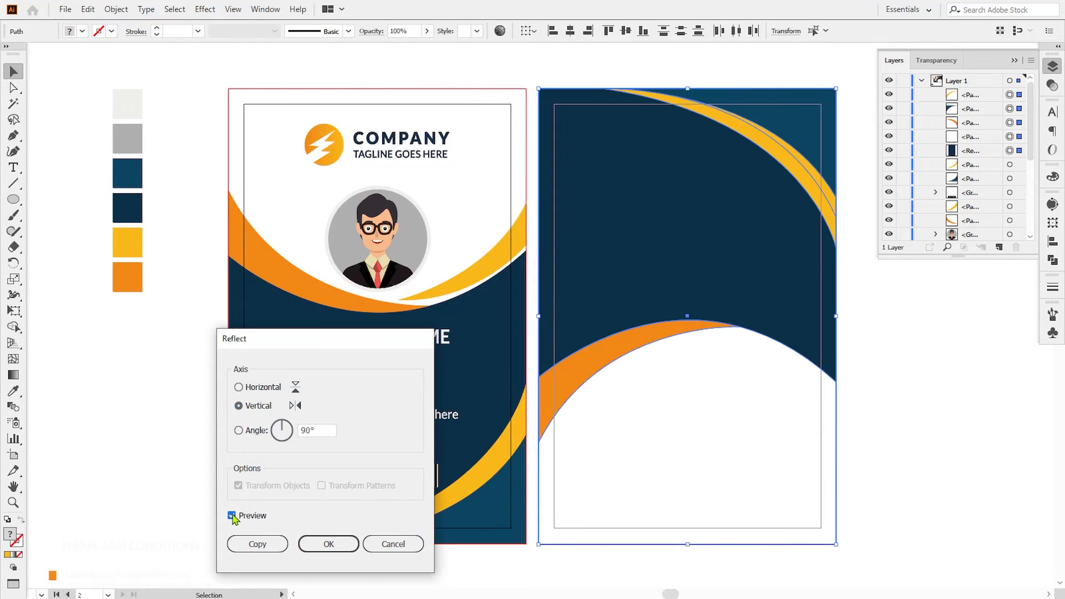
pyautogui.click(333, 544)
pyautogui.click(867, 487)
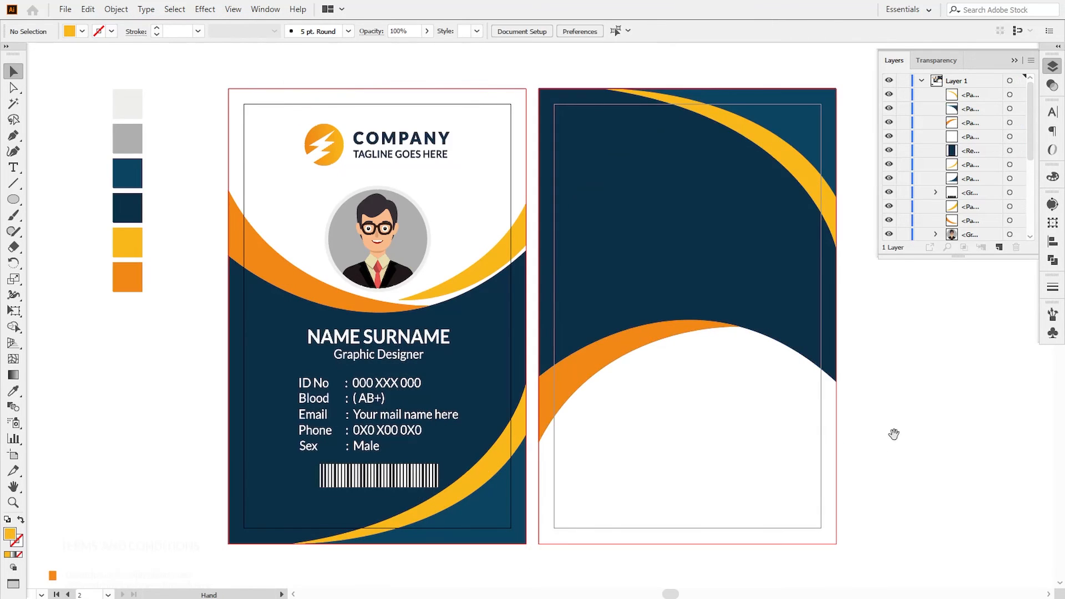
# Step: Move the terms and conditions group onto the back card's navy area and bring it to the front
pyautogui.moveTo(894, 433); pyautogui.dragTo(861, 435)
pyautogui.moveTo(229, 366); pyautogui.dragTo(253, 369)
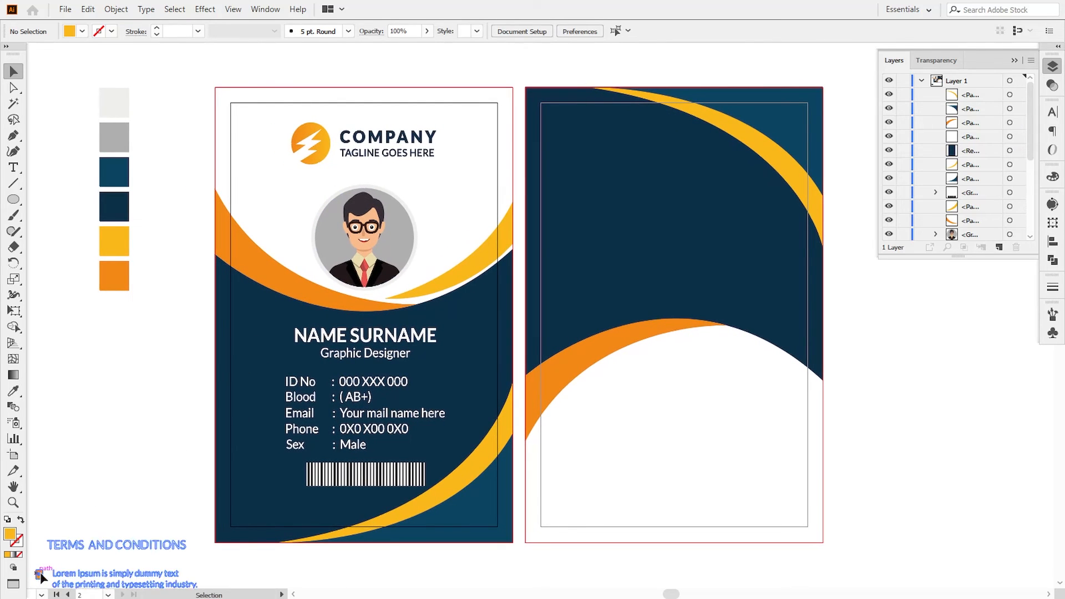
pyautogui.moveTo(41, 578); pyautogui.dragTo(586, 174)
pyautogui.rightClick(635, 237)
pyautogui.moveTo(701, 401)
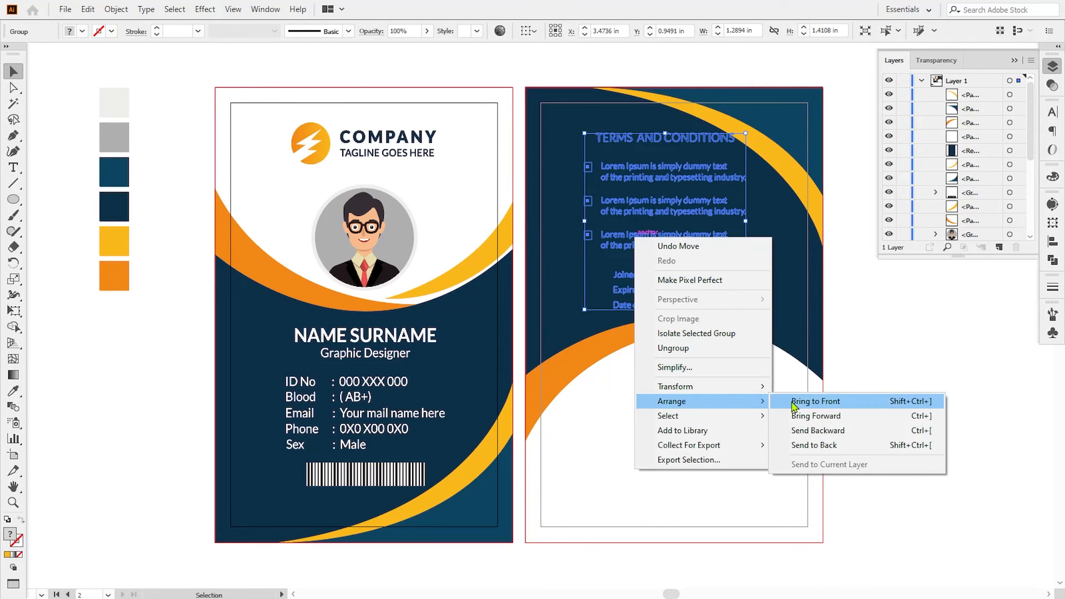
pyautogui.click(795, 404)
# Step: Nudge the terms and conditions group right to X 3.5431 in and down, and scale it down to 1.2409 in wide
pyautogui.press('Right')
pyautogui.press('Right')
pyautogui.press('Right')
pyautogui.press('Right')
pyautogui.press('Right')
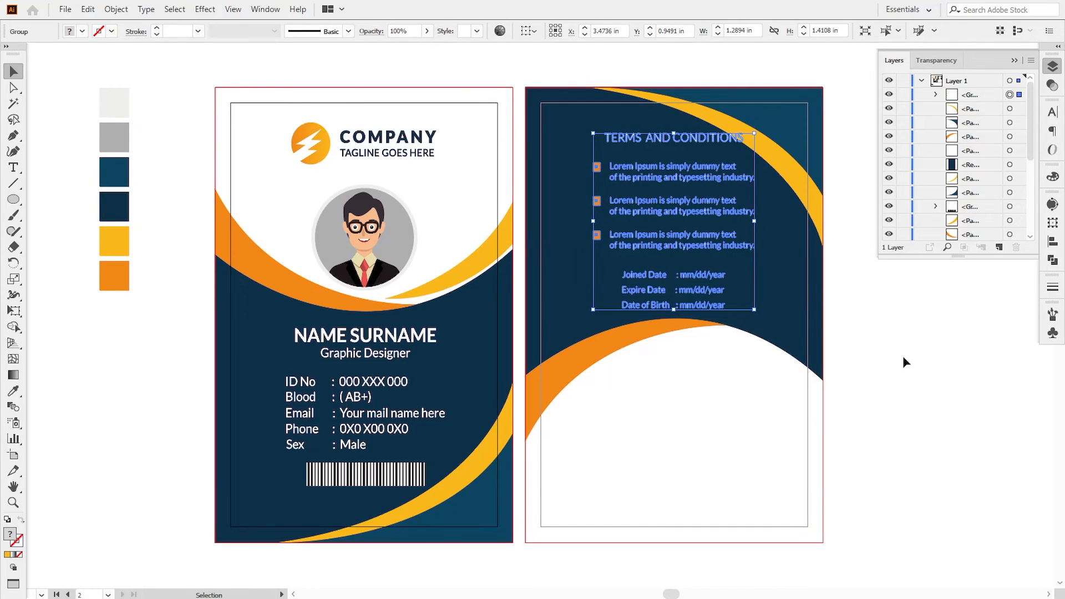
pyautogui.press('Down')
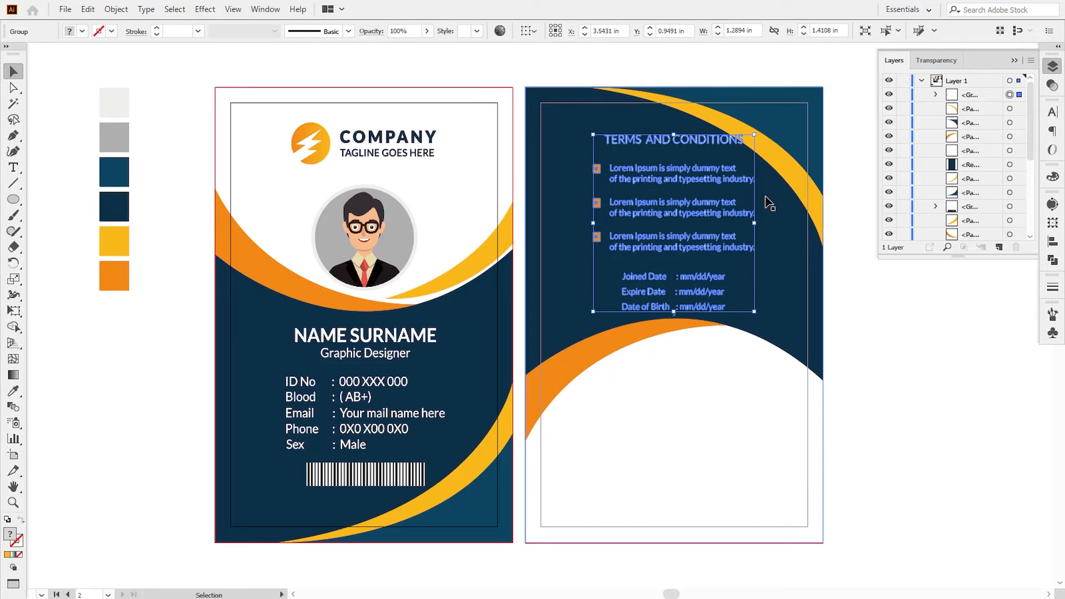
pyautogui.moveTo(756, 136)
pyautogui.mouseDown()
pyautogui.moveTo(769, 139)
pyautogui.moveTo(752, 143)
pyautogui.mouseUp()
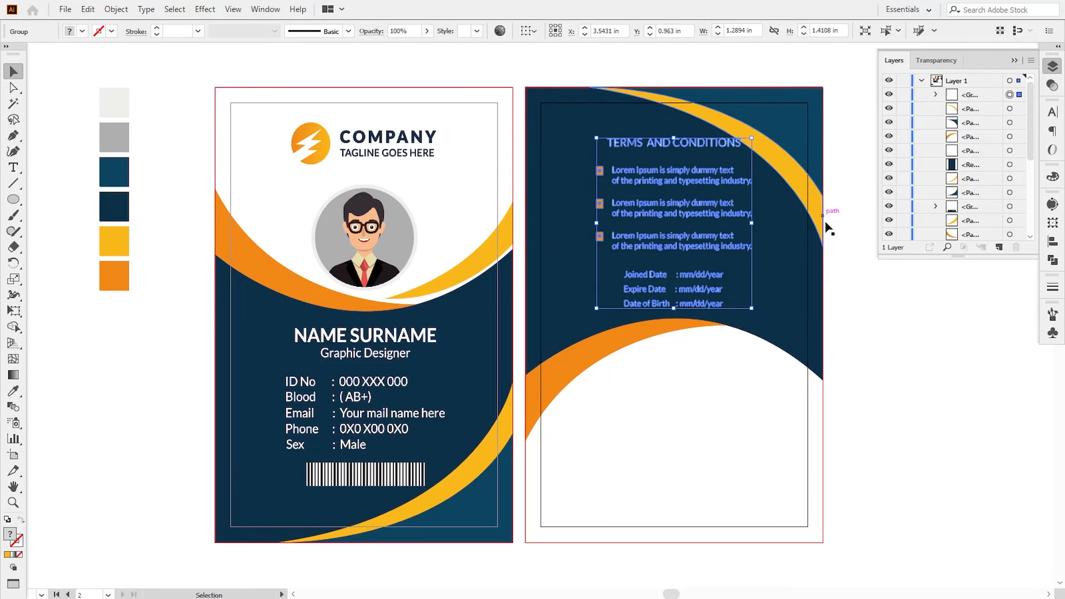
pyautogui.click(886, 310)
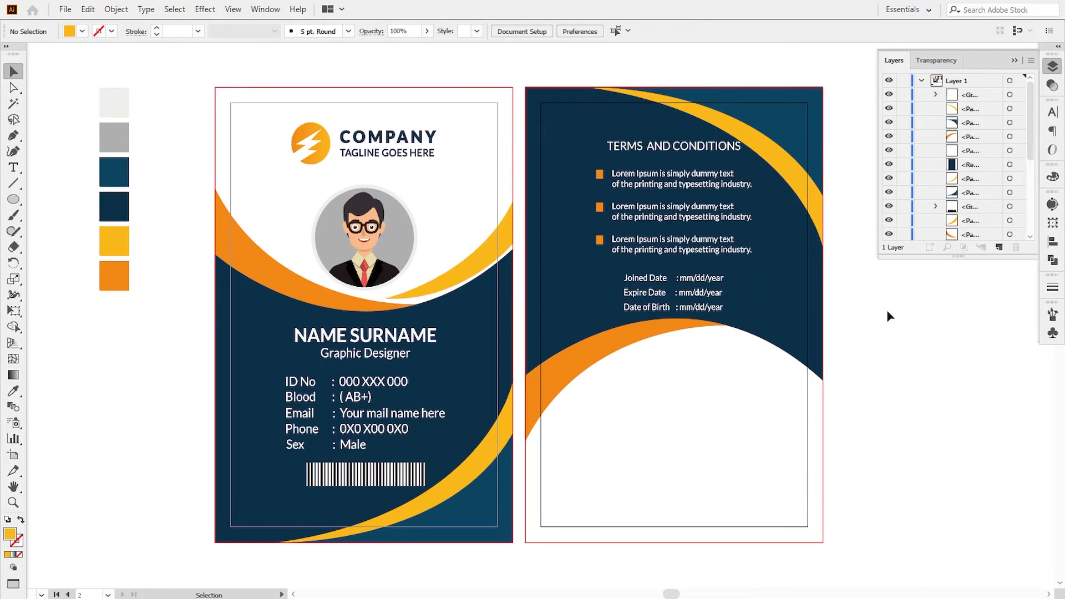
# Step: Nudge the terms and conditions group up slightly within the back card's navy area
pyautogui.click(726, 242)
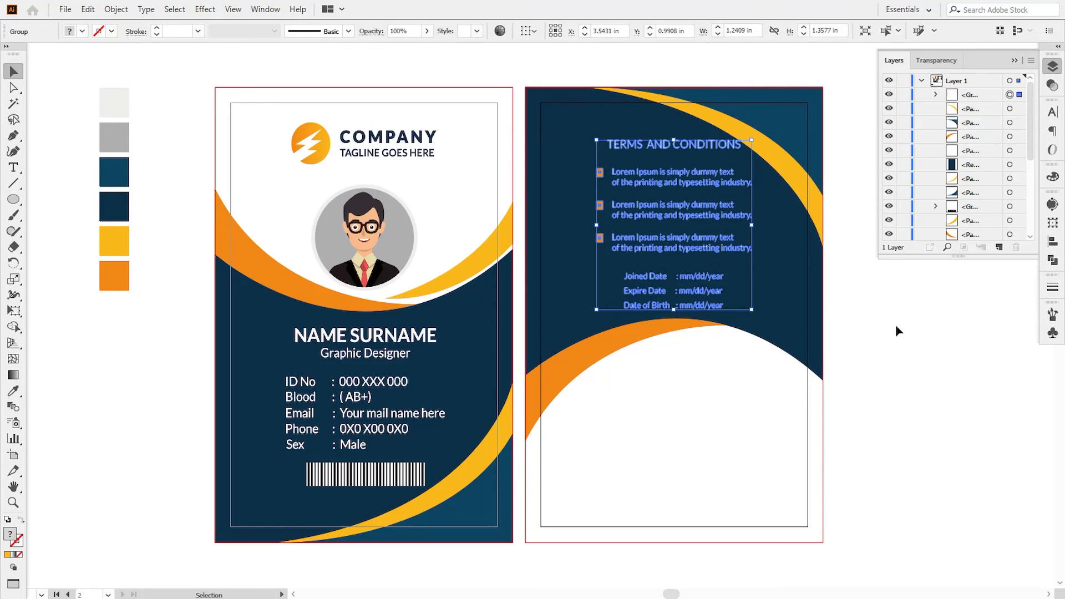
pyautogui.press('Up')
pyautogui.press('Up')
pyautogui.press('Up')
pyautogui.press('Up')
pyautogui.click(883, 379)
# Step: Move the signature and company logo group onto the back card's white area at X 3.5063 in, Y 2.6425 in and bring it to the front
pyautogui.press('space')
pyautogui.moveTo(134, 496); pyautogui.dragTo(141, 364)
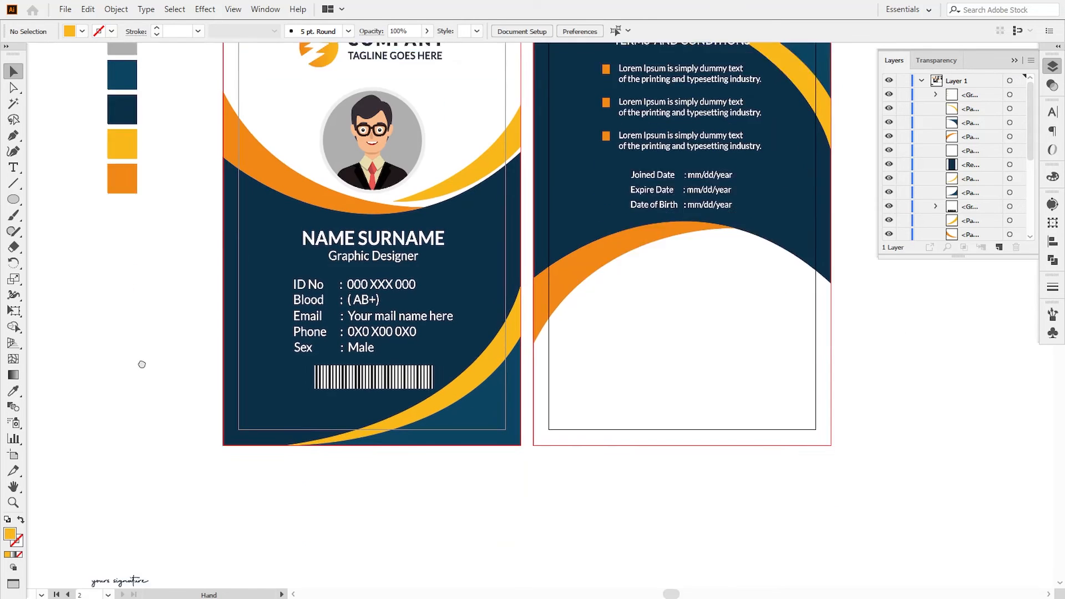
pyautogui.moveTo(141, 523); pyautogui.dragTo(144, 486)
pyautogui.moveTo(156, 572); pyautogui.dragTo(713, 292)
pyautogui.press('space')
pyautogui.moveTo(634, 394); pyautogui.dragTo(476, 498)
pyautogui.rightClick(520, 384)
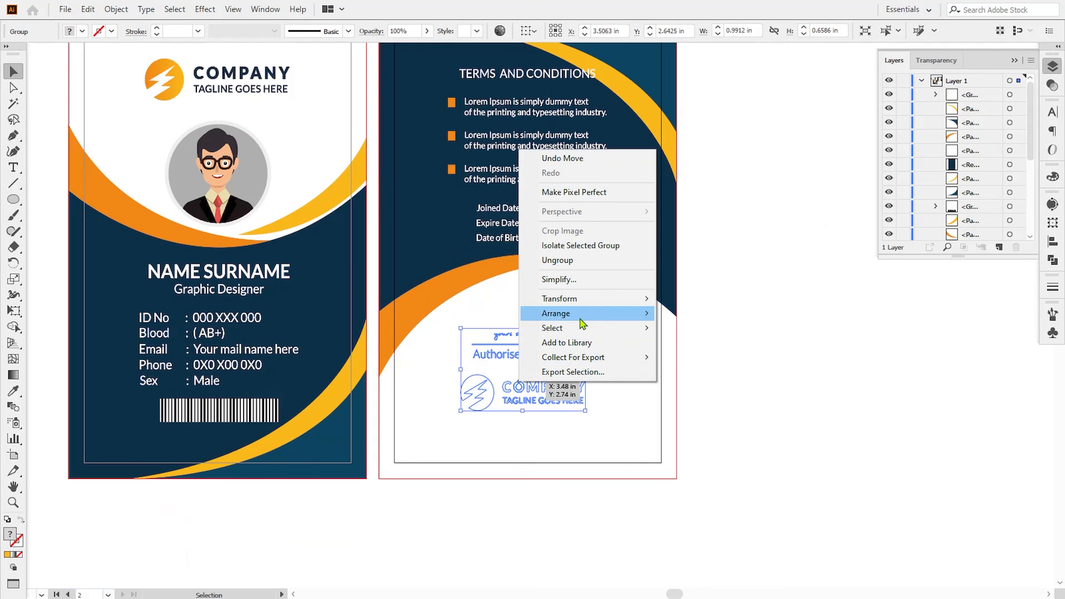
pyautogui.moveTo(582, 316)
pyautogui.click(686, 314)
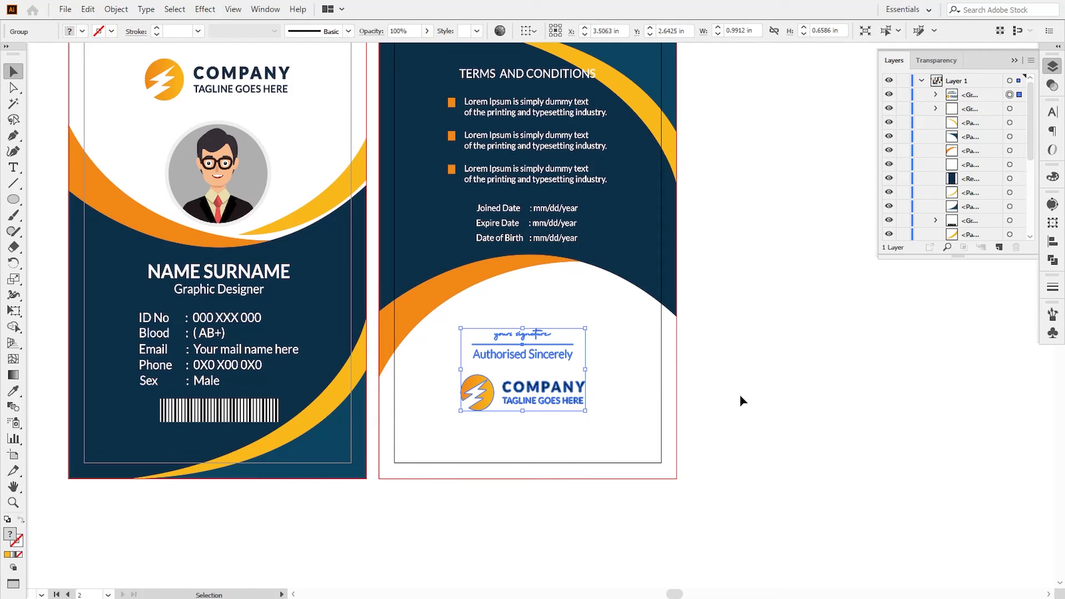
# Step: Scale the signature and company logo group up about its centre to 1.1795 in wide and 0.7837 in high
pyautogui.click(739, 395)
pyautogui.click(562, 399)
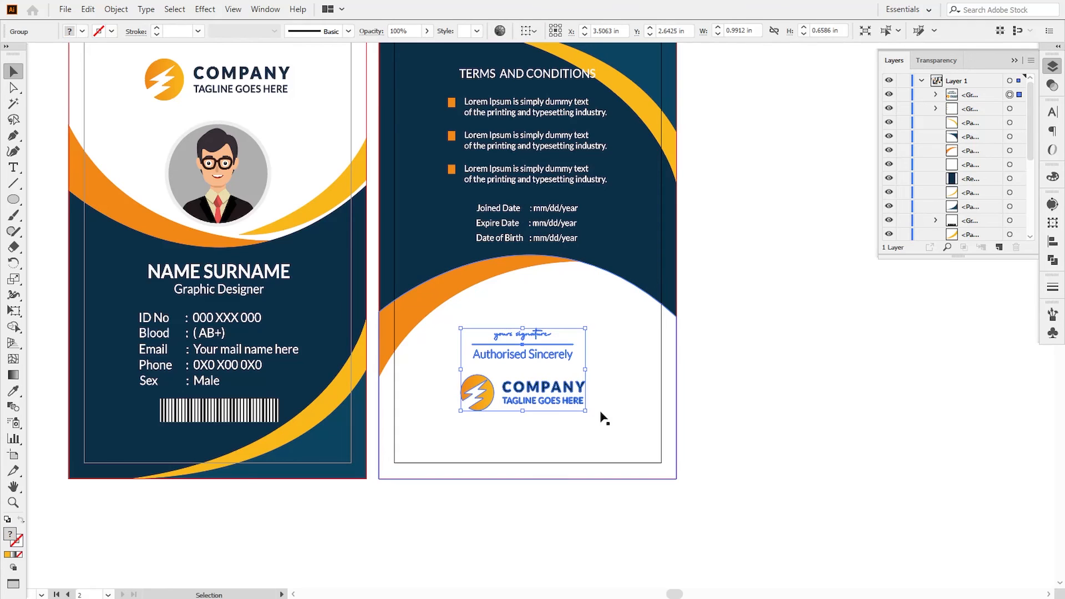
pyautogui.moveTo(586, 412); pyautogui.dragTo(598, 420)
pyautogui.click(707, 425)
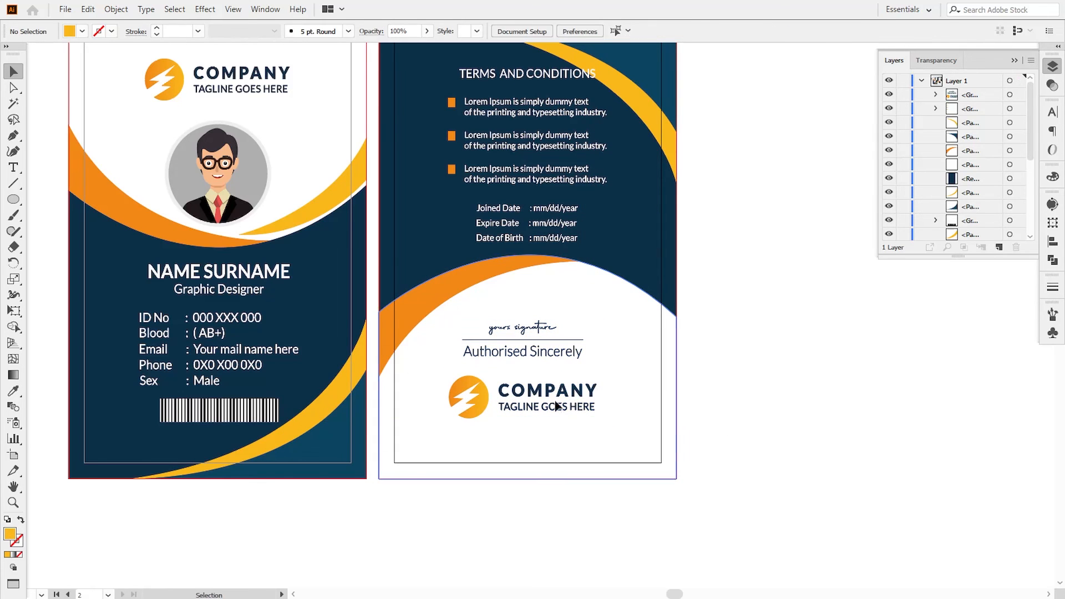
# Step: Nudge the signature and company logo group right to X 3.5619 in and slightly up within the back card's white area
pyautogui.click(556, 408)
pyautogui.click(557, 409)
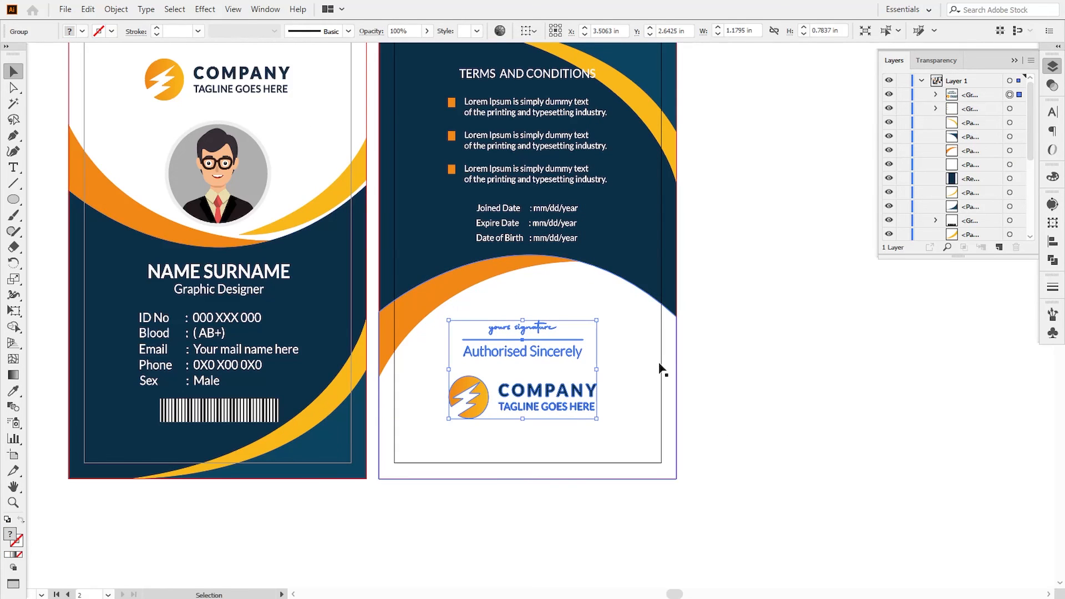
pyautogui.press('Right')
pyautogui.press('Right')
pyautogui.press('Right')
pyautogui.press('Right')
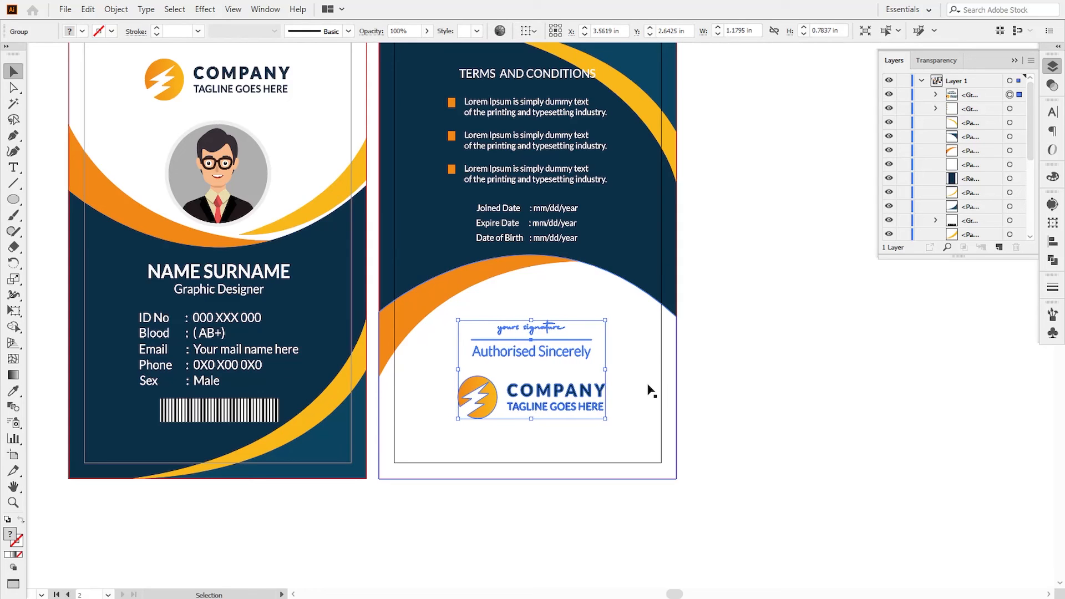
pyautogui.click(756, 429)
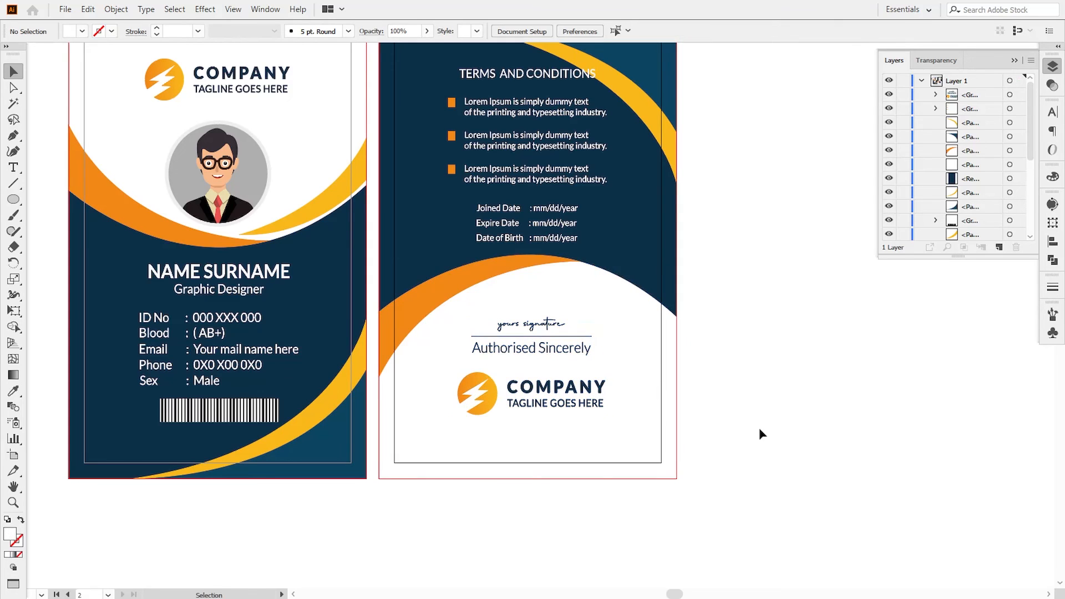
# Step: Delete the column of six colour swatch squares beside the front card and collapse the layers list
pyautogui.moveTo(759, 427); pyautogui.dragTo(792, 439)
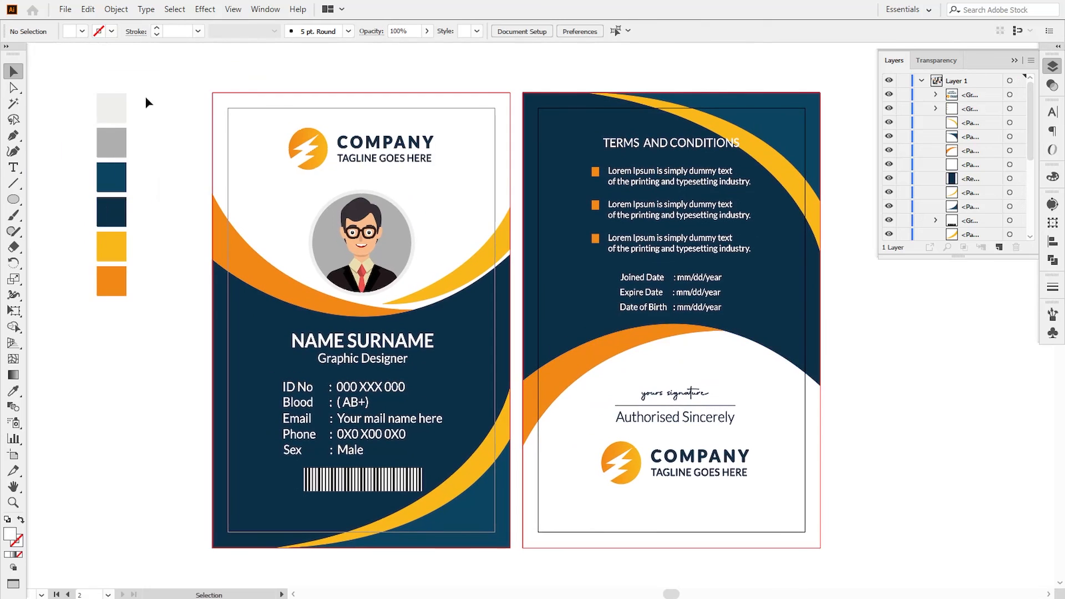
pyautogui.moveTo(143, 89); pyautogui.dragTo(109, 320)
pyautogui.press('Delete')
pyautogui.click(1014, 60)
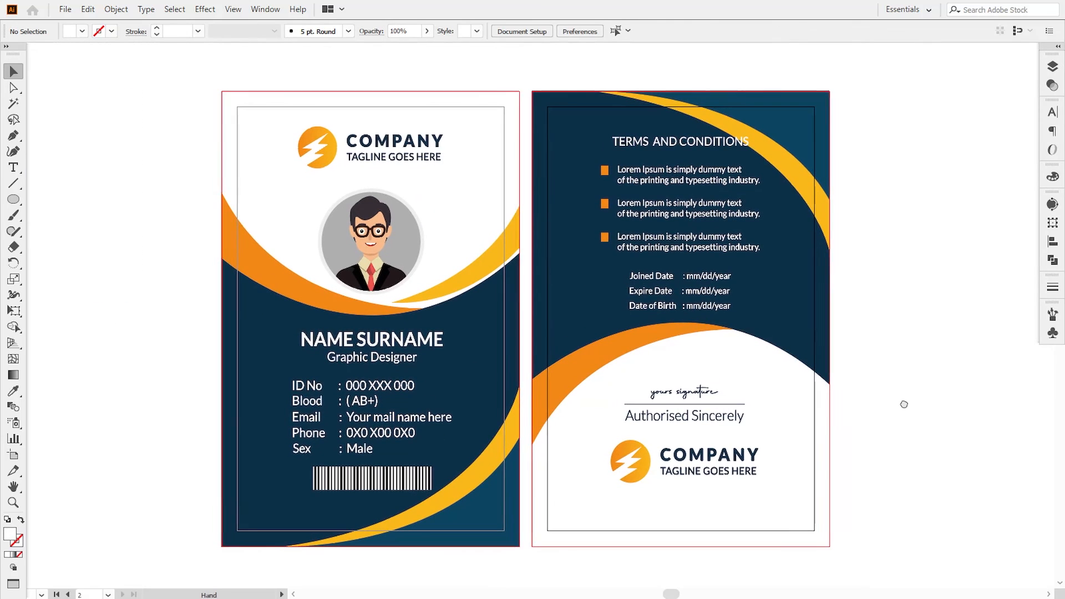
pyautogui.hotkey('ctrl', '-')
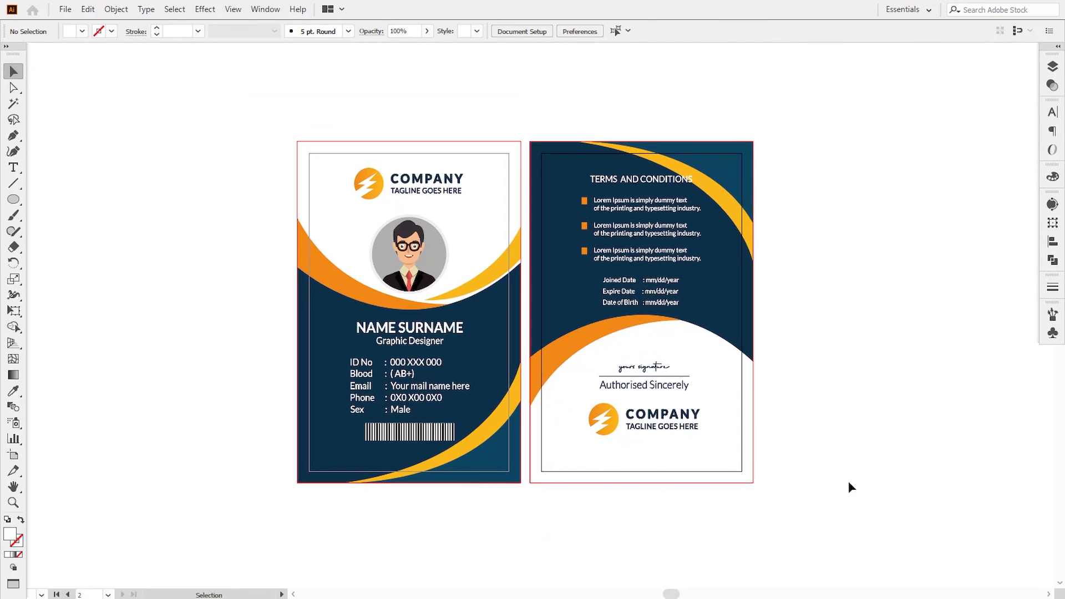